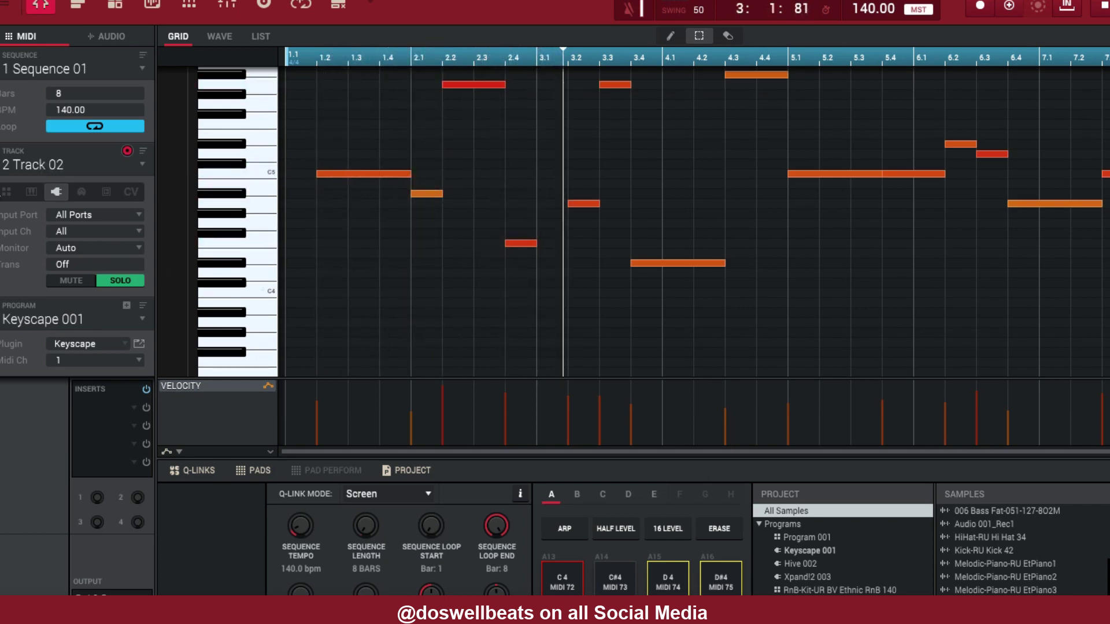
Rename Track 03 to melo 2 and restart playback from the top of the sequence.
scroll(32, 162, "up", 1)
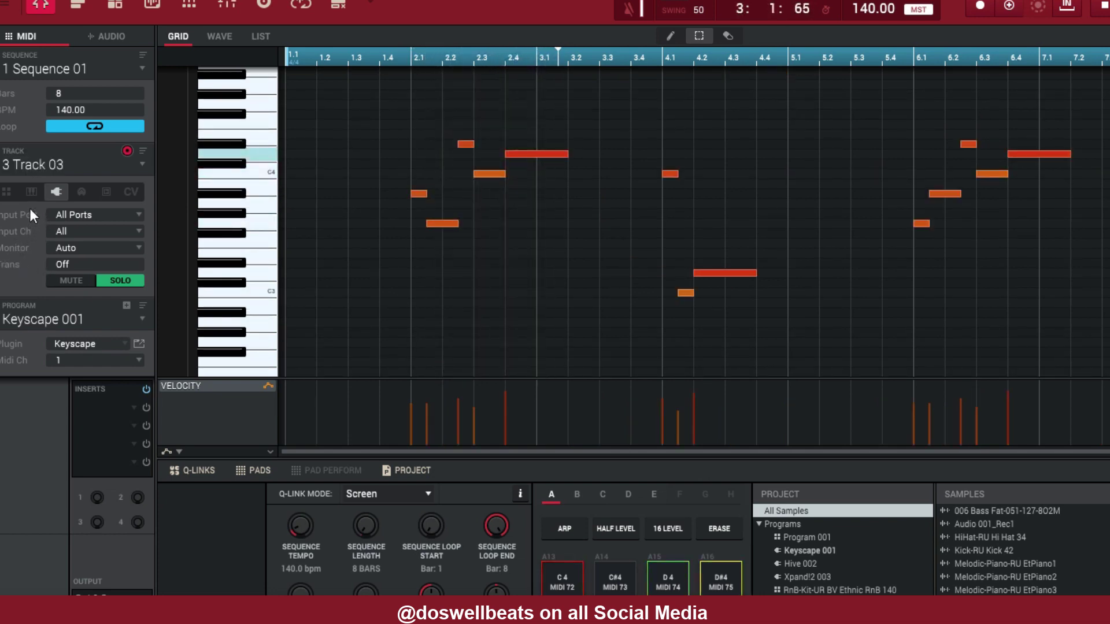
double_click(42, 168)
scroll(43, 167, "up", 1)
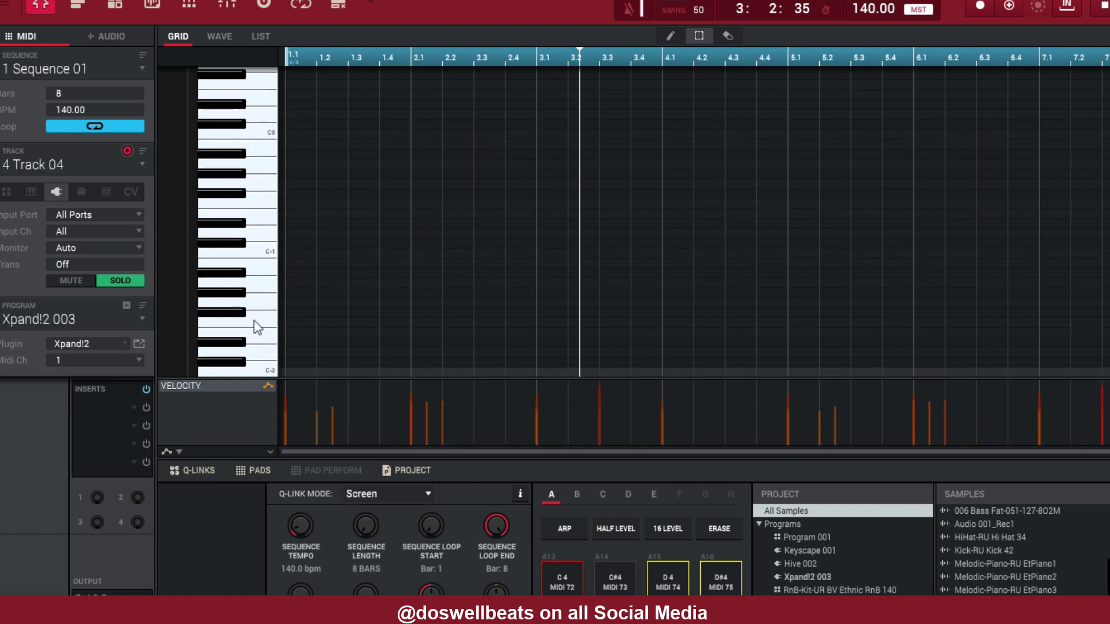
scroll(619, 217, "up", 10)
key("space")
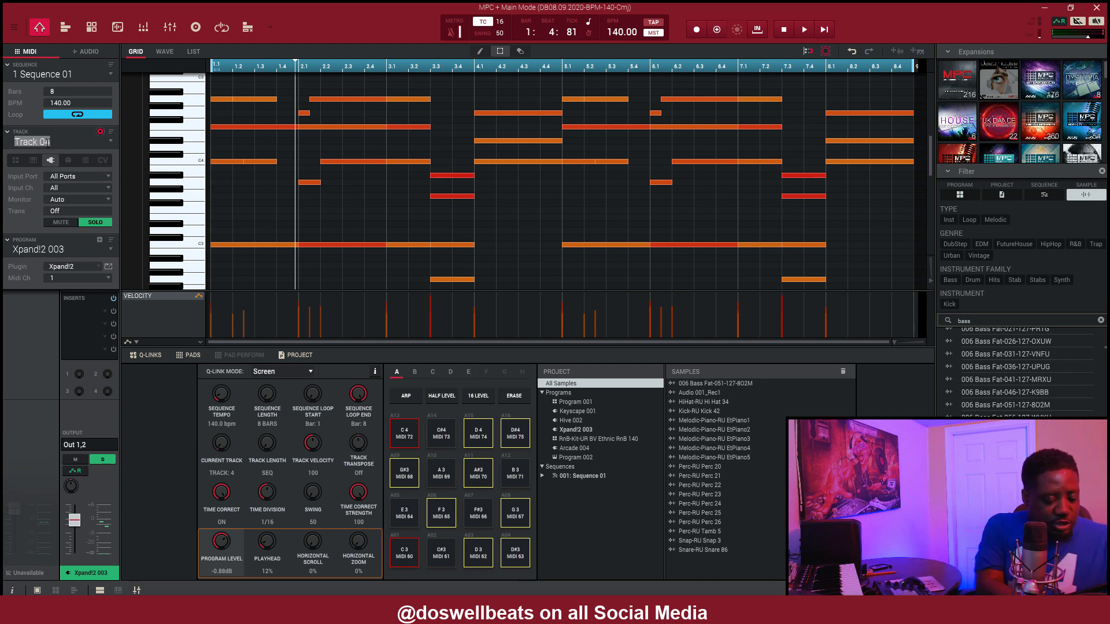
Audition Track 06's low-register pattern and rename it Bass.
scroll(46, 142, "up", 1)
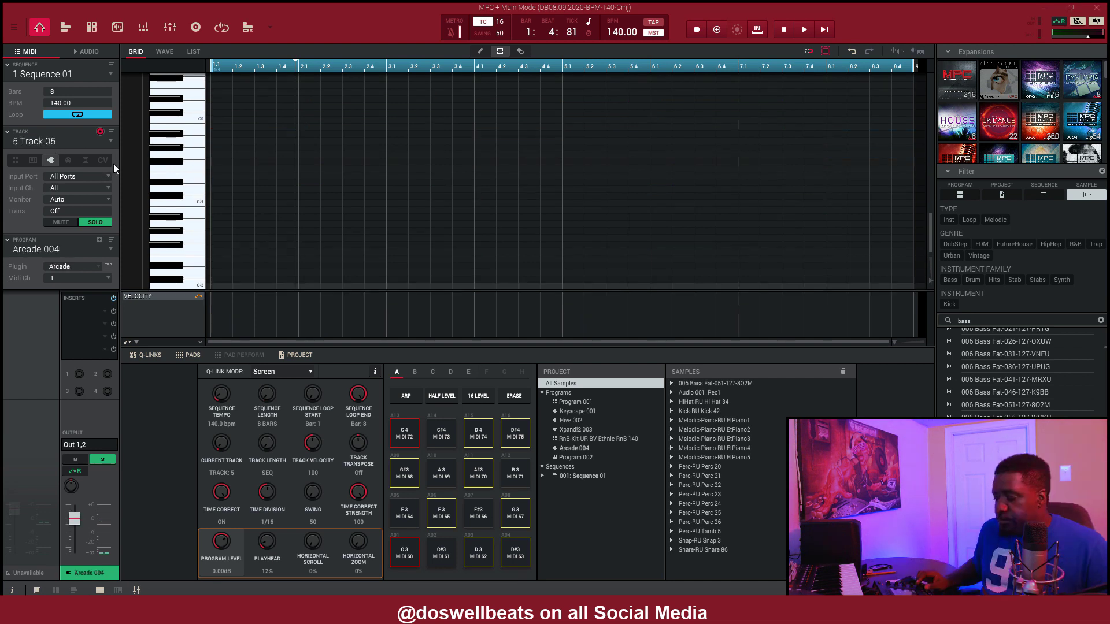
scroll(370, 231, "up", 8)
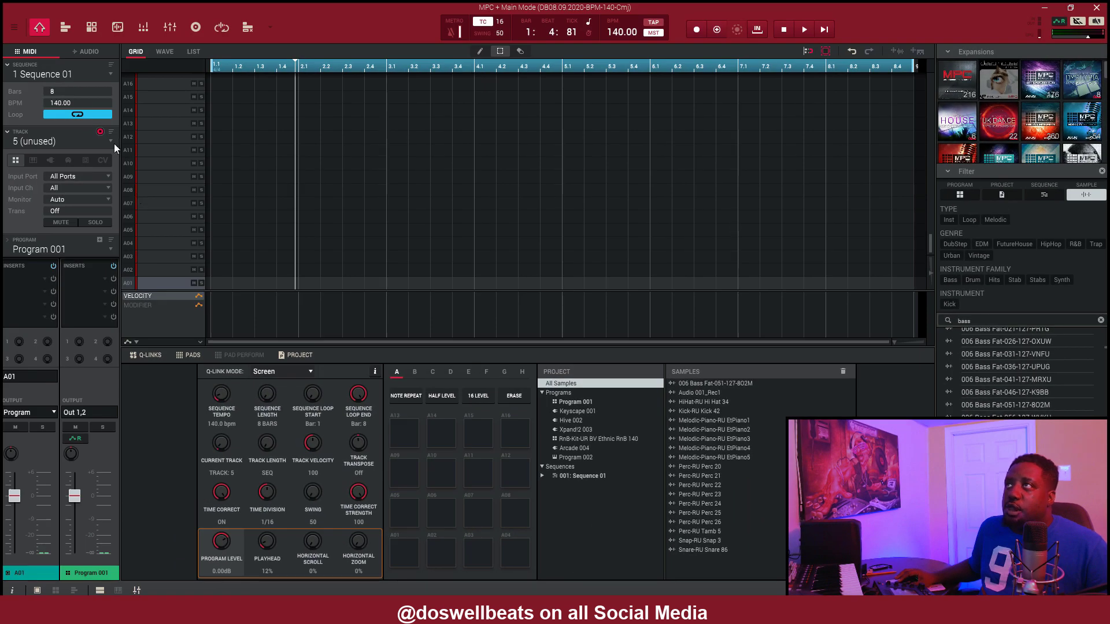
scroll(113, 143, "up", 1)
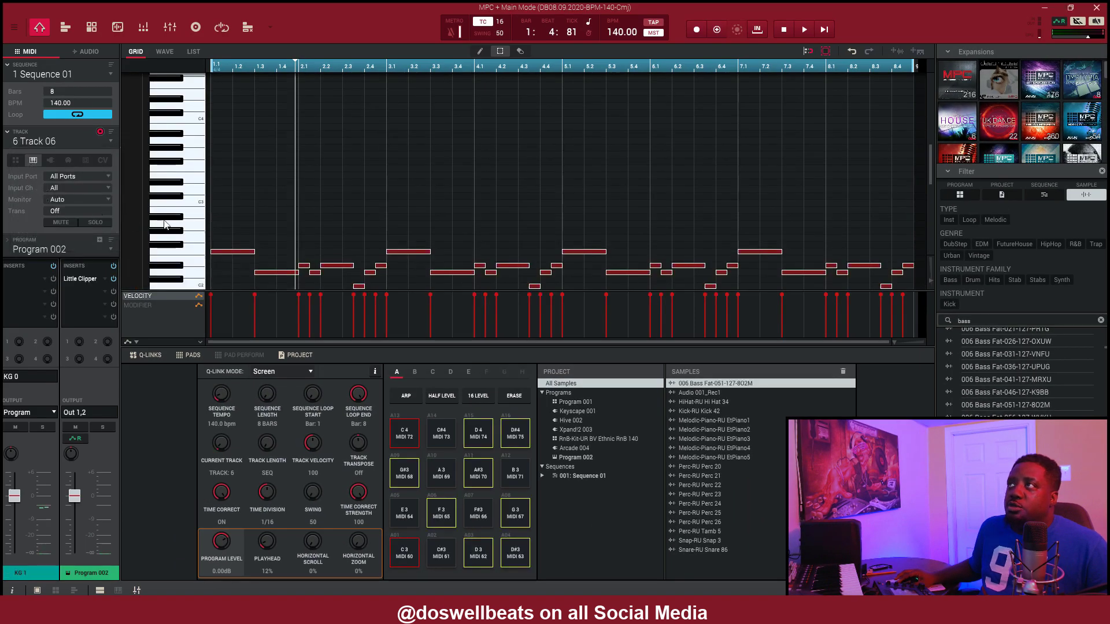
key("space")
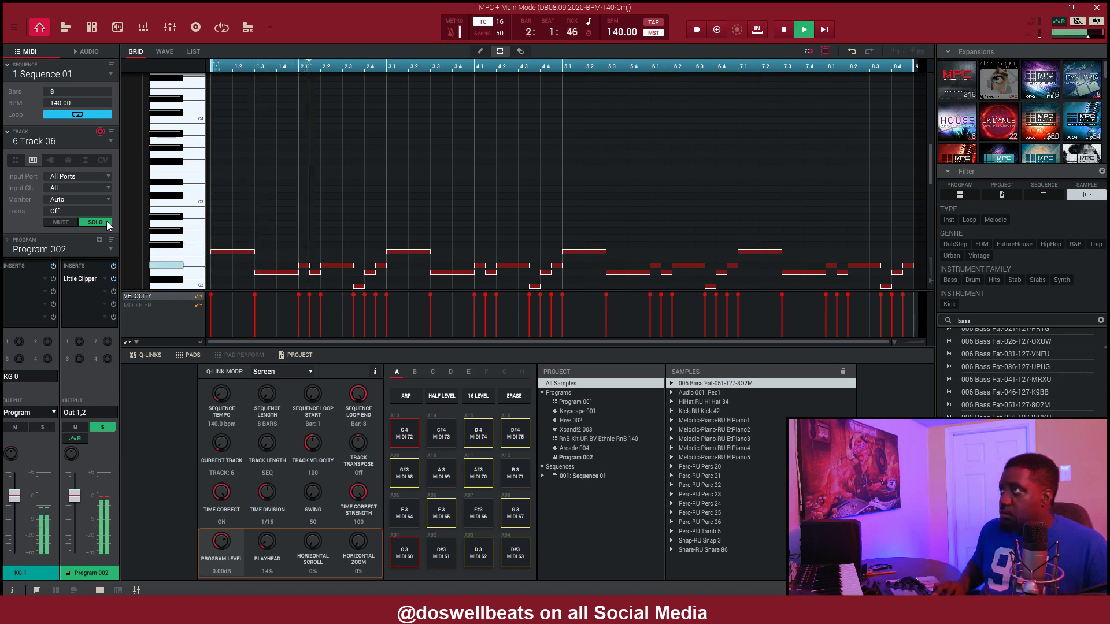
key("space")
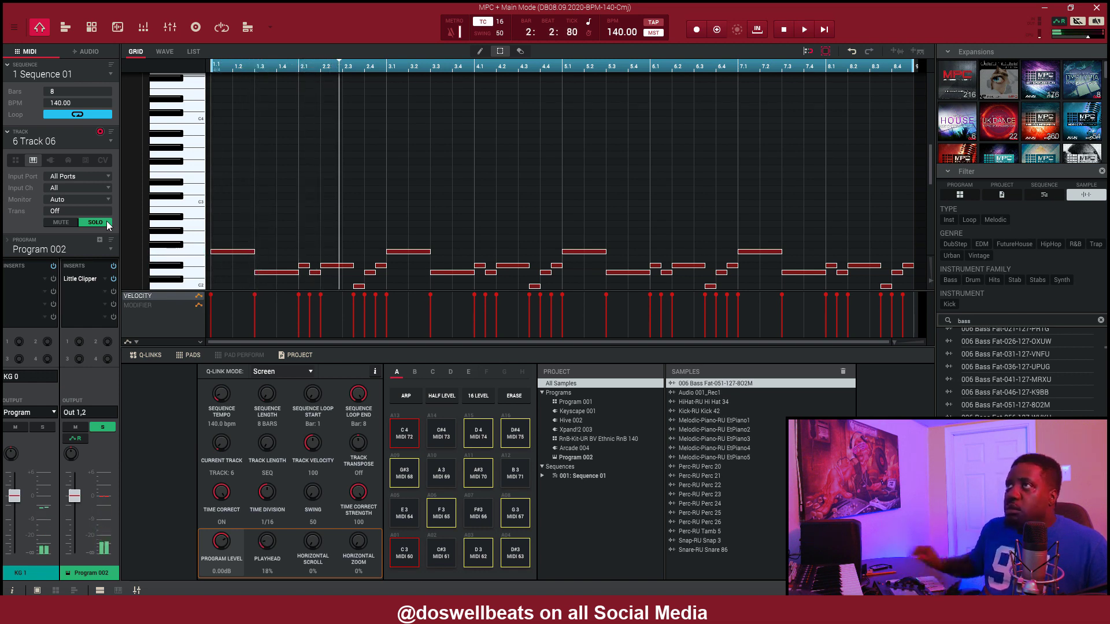
double_click(39, 138)
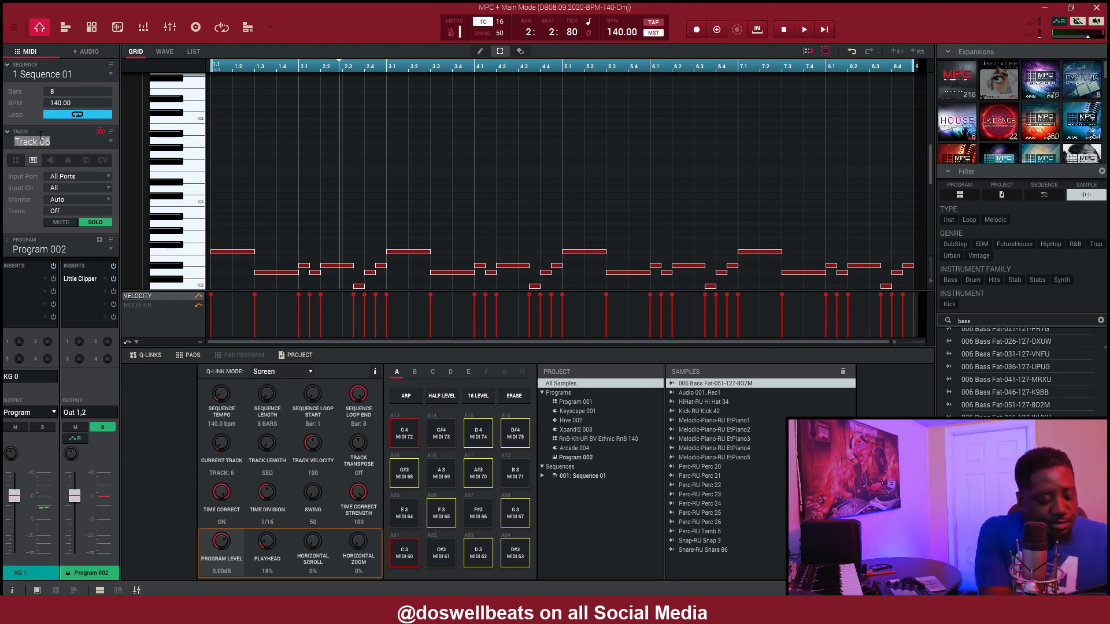
scroll(39, 135, "up", 1)
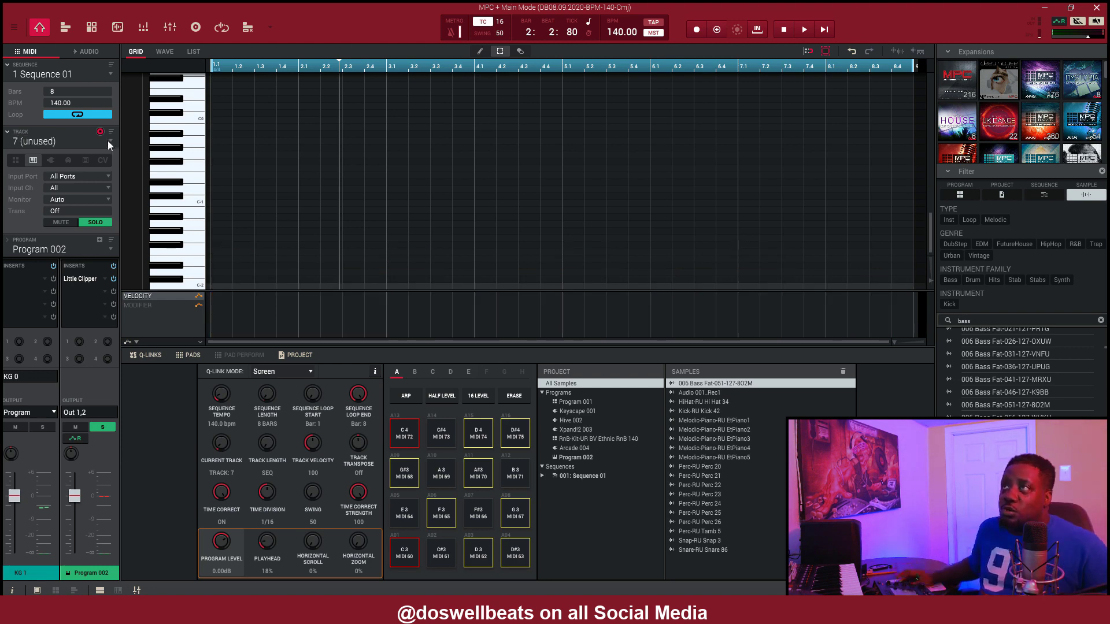
left_click(109, 140)
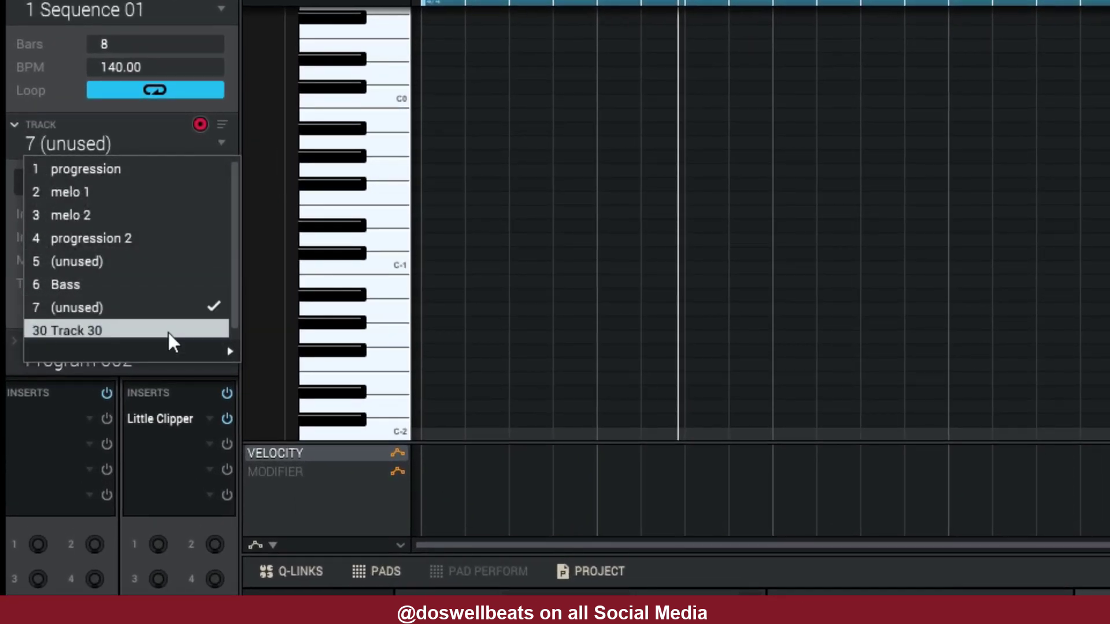
Check the Track 30 drum kit, then select the Bass track.
left_click(118, 276)
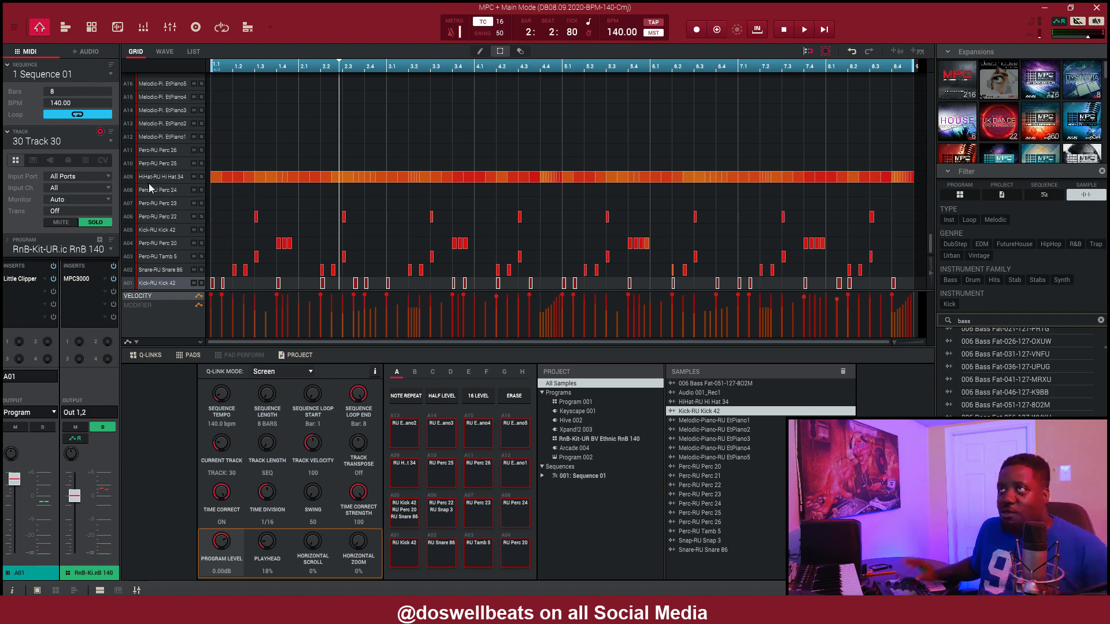
left_click(110, 141)
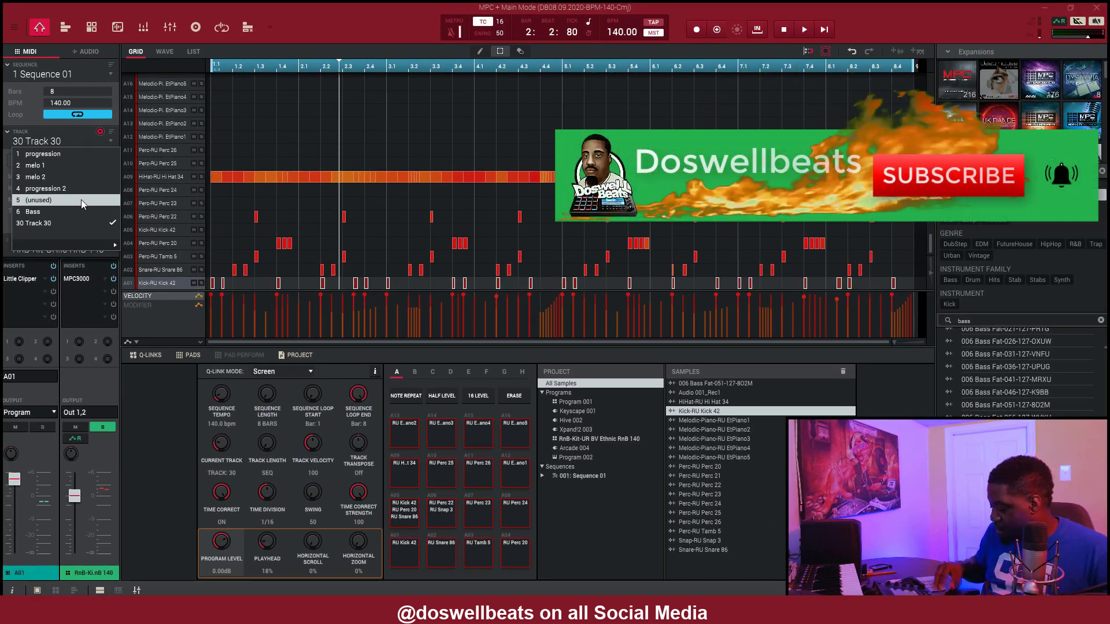
left_click(69, 211)
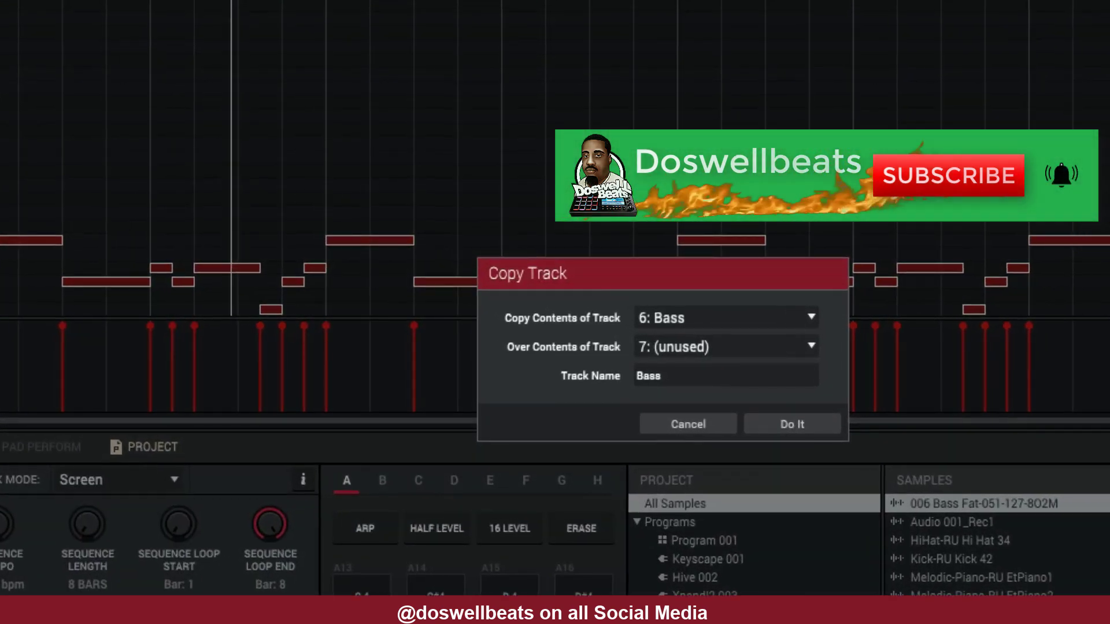
scroll(726, 347, "down", 2)
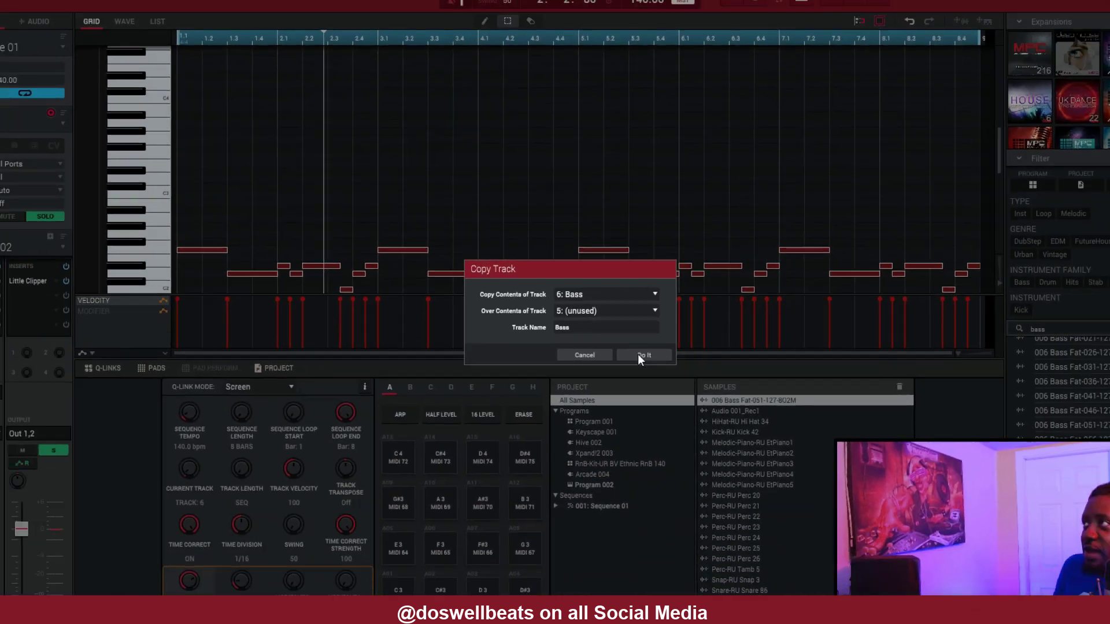
Copy Bass over track 5 named Bass, leaving track 6 unused.
left_click(792, 424)
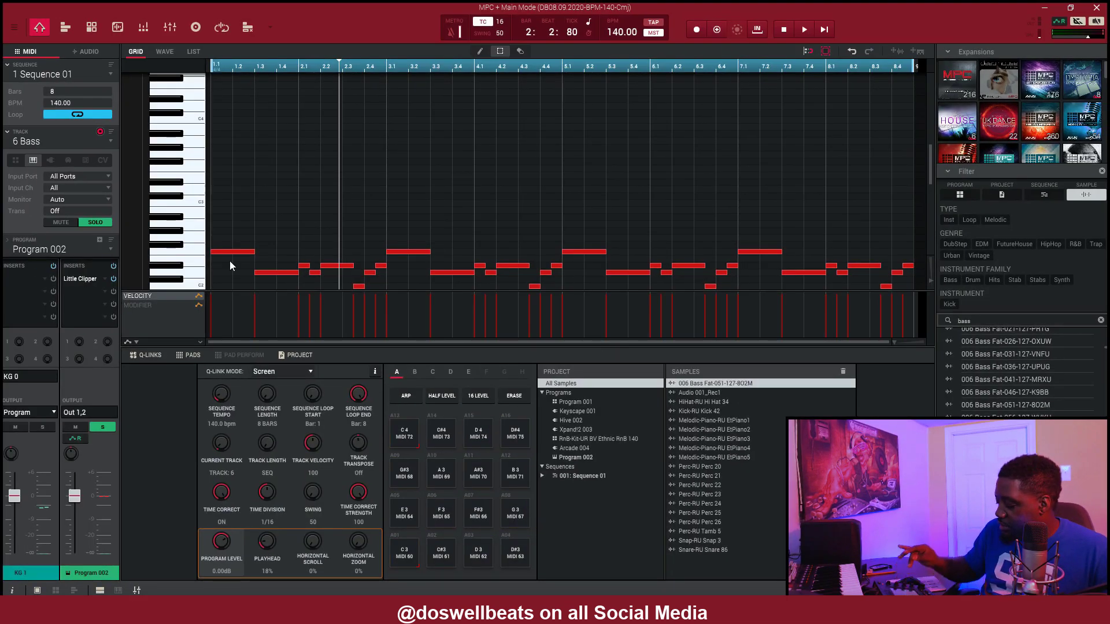
left_click(109, 142)
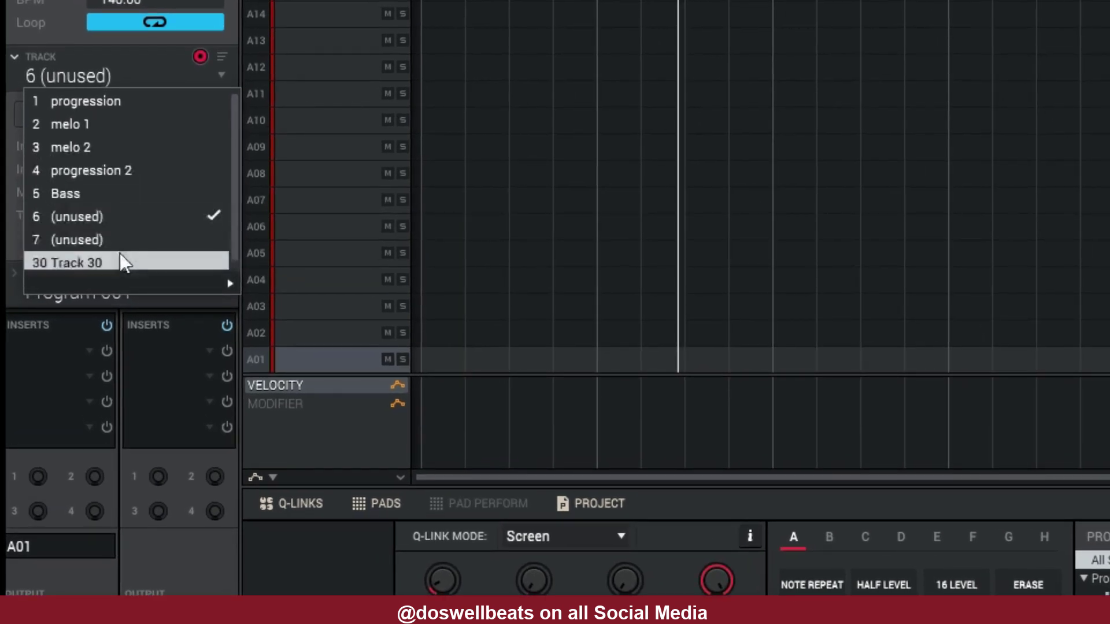
mouse_move(88, 267)
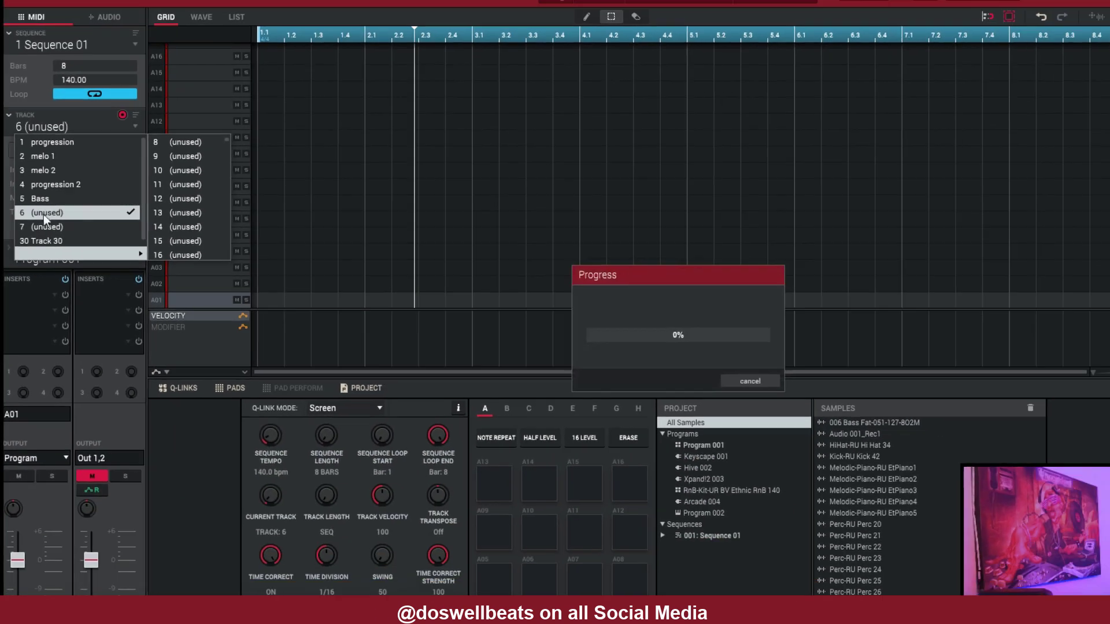
left_click(113, 217)
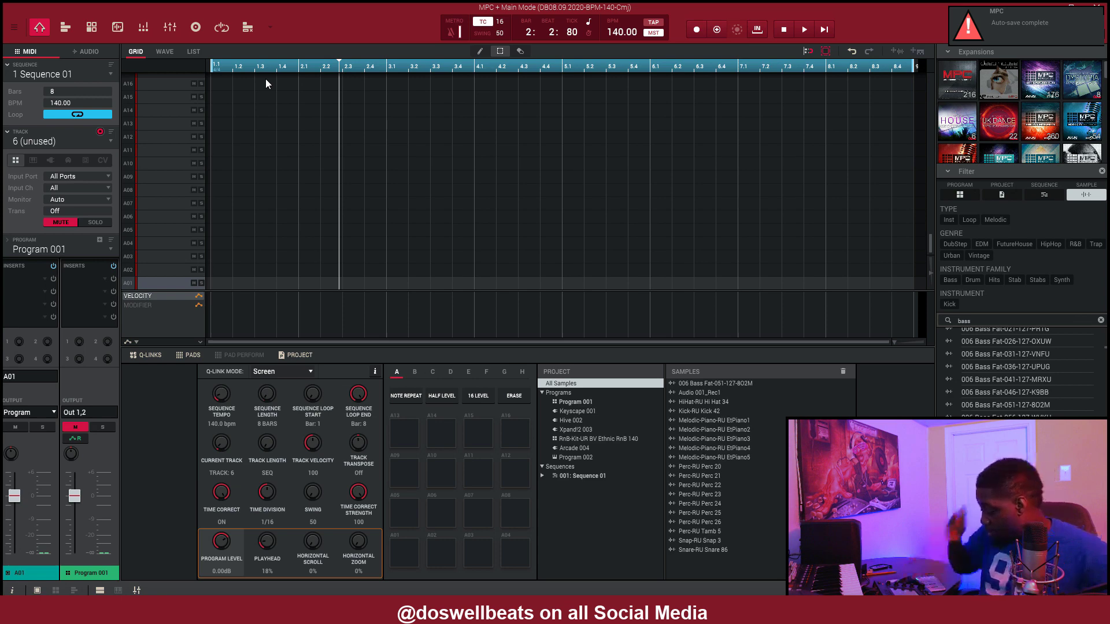
Return to the Track 30 drum kit and audition its drum pattern.
left_click(102, 141)
left_click(78, 238)
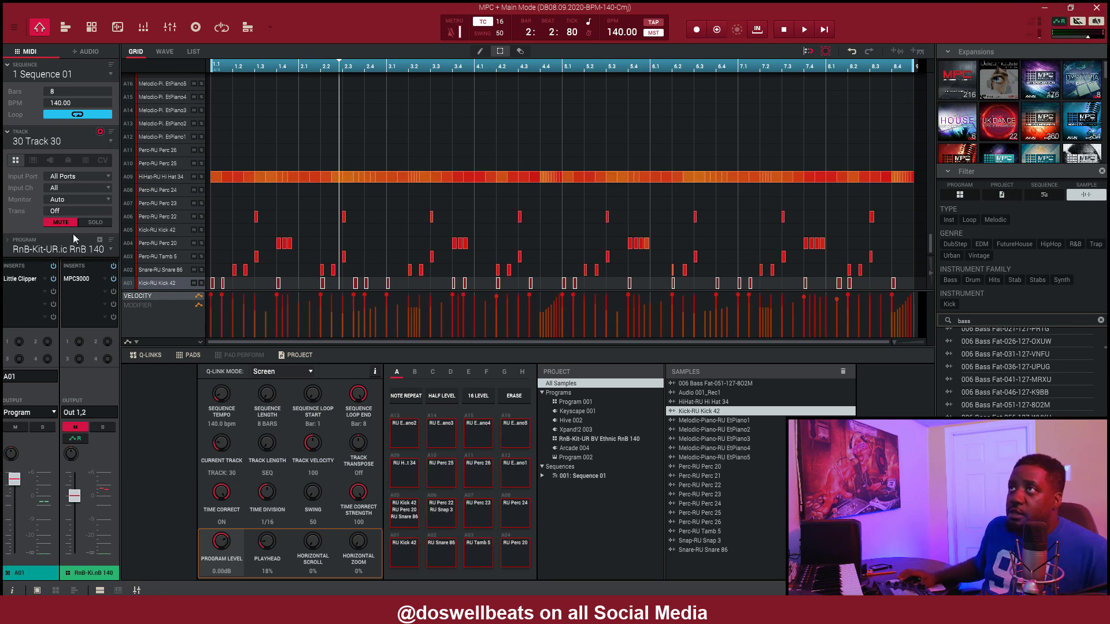
left_click(102, 142)
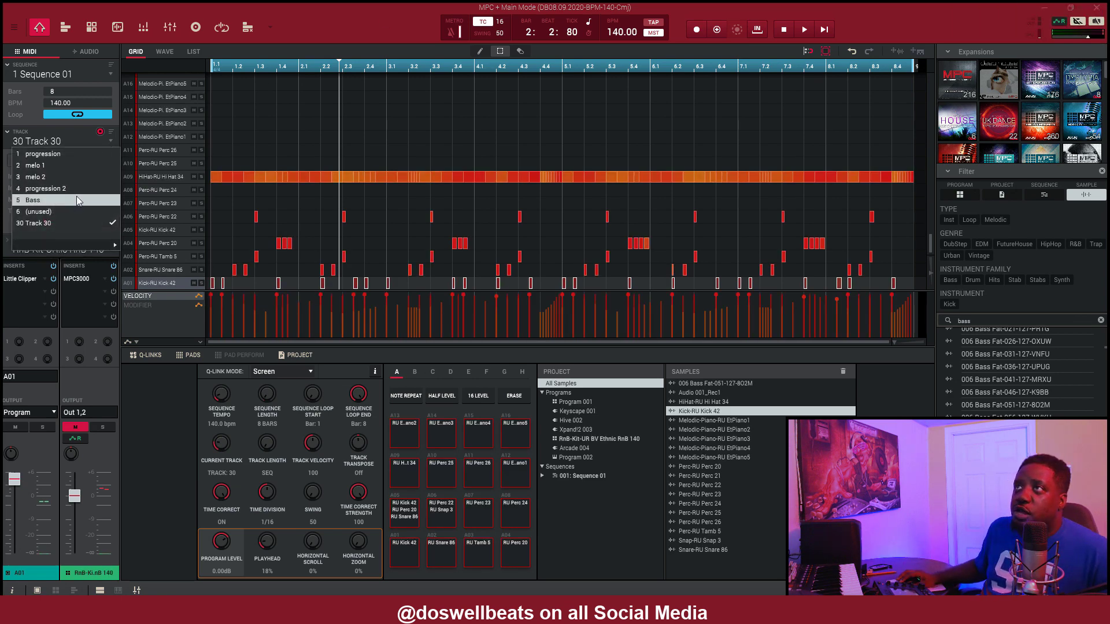
left_click(67, 222)
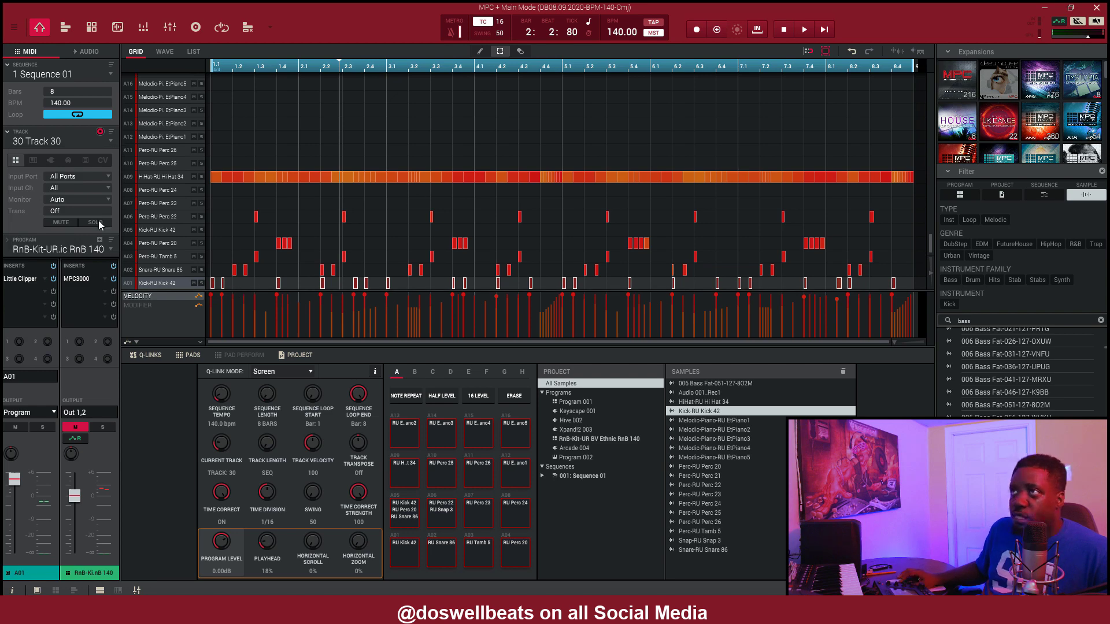
key("space")
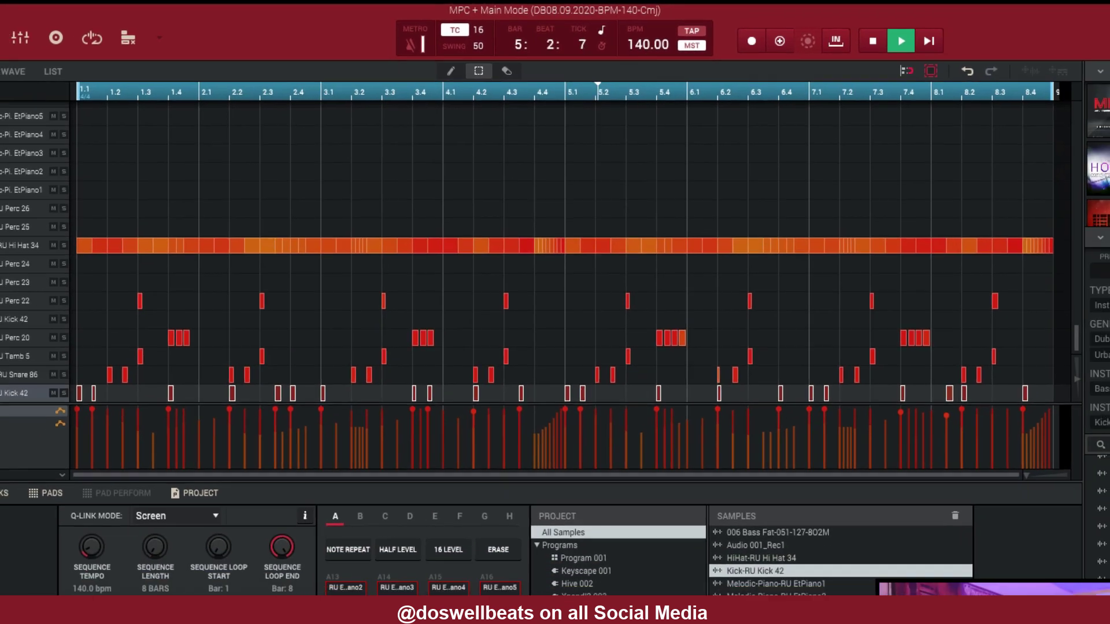
key("space")
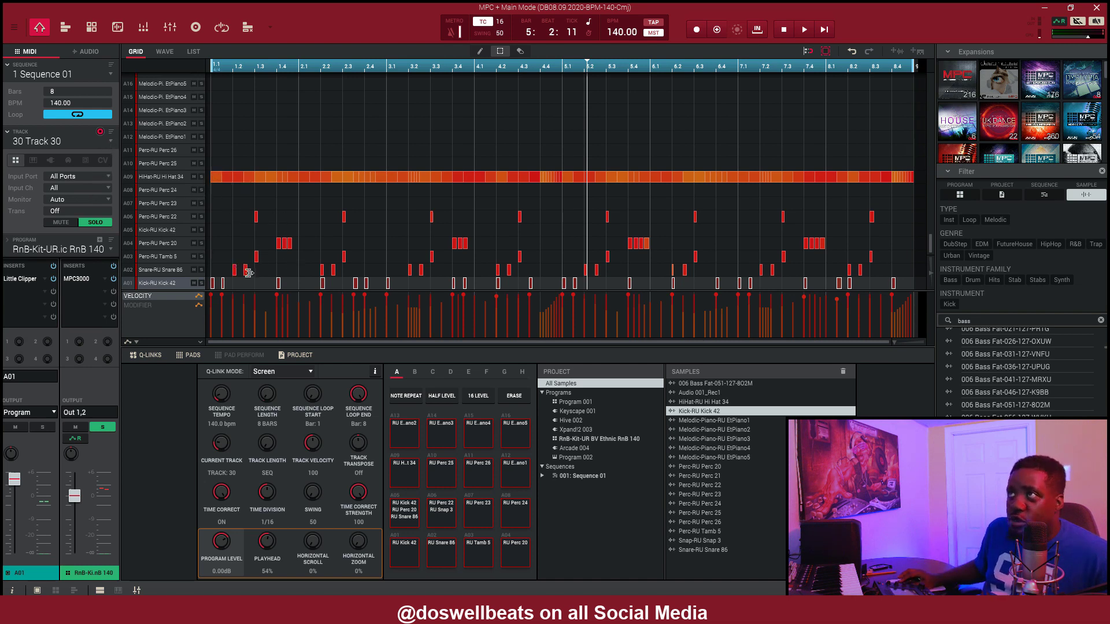
Select the new kick track 06 from the exploded drum tracks 6–11 and play it.
left_click(110, 141)
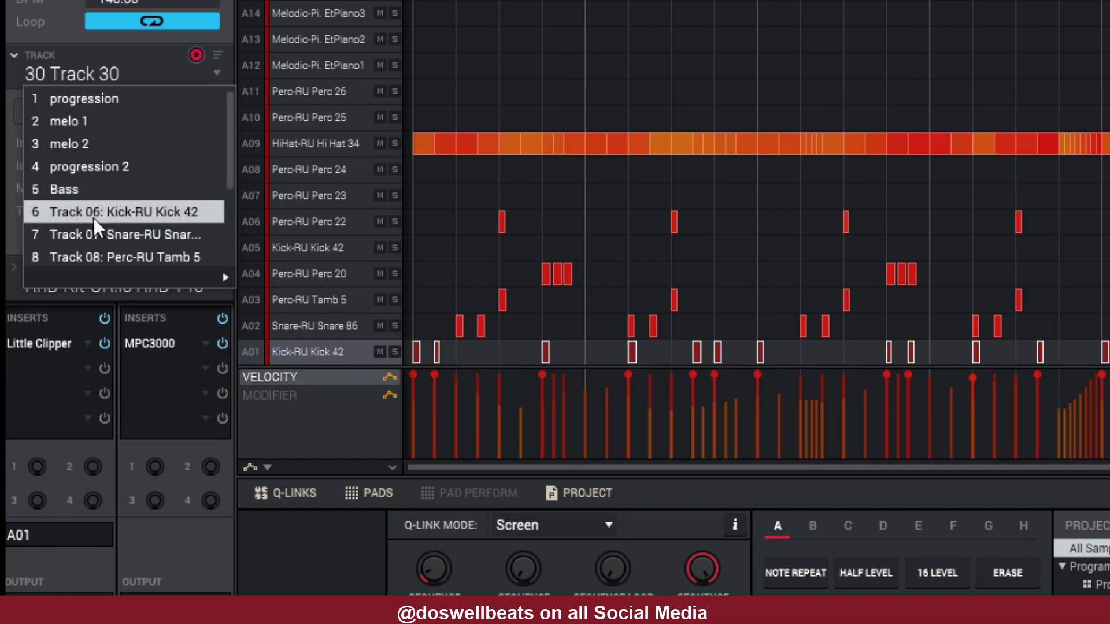
scroll(93, 218, "down", 5)
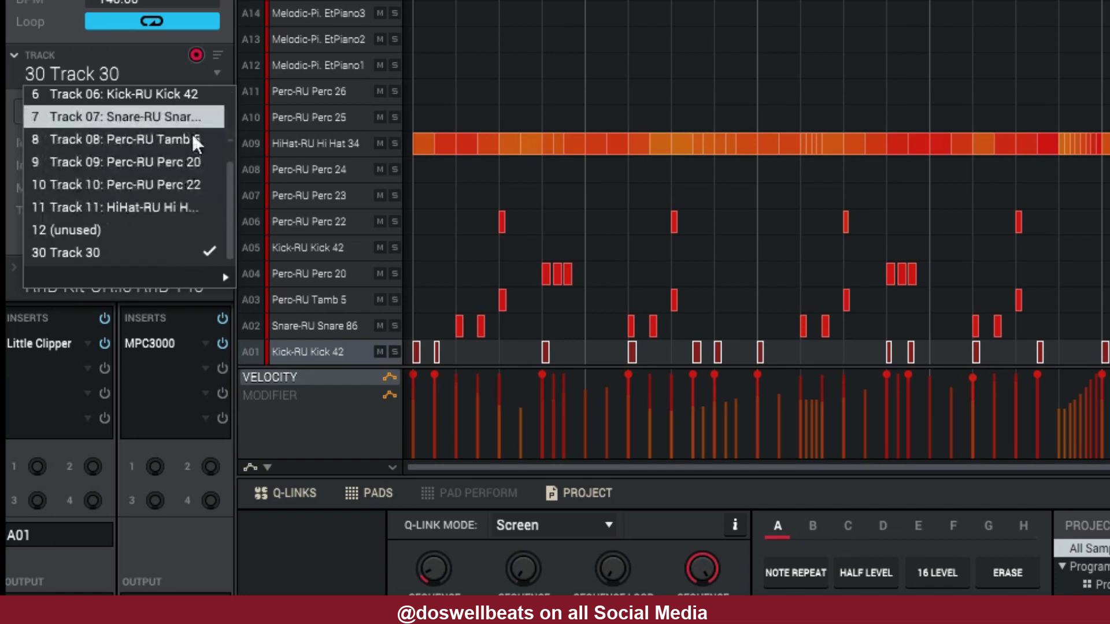
scroll(134, 154, "up", 3)
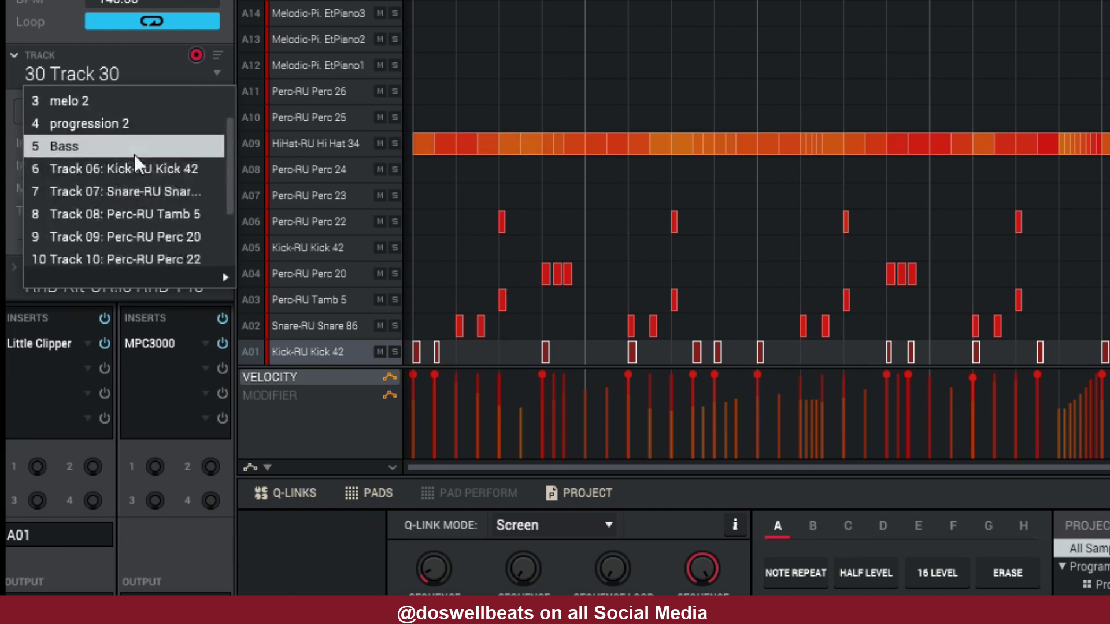
left_click(106, 174)
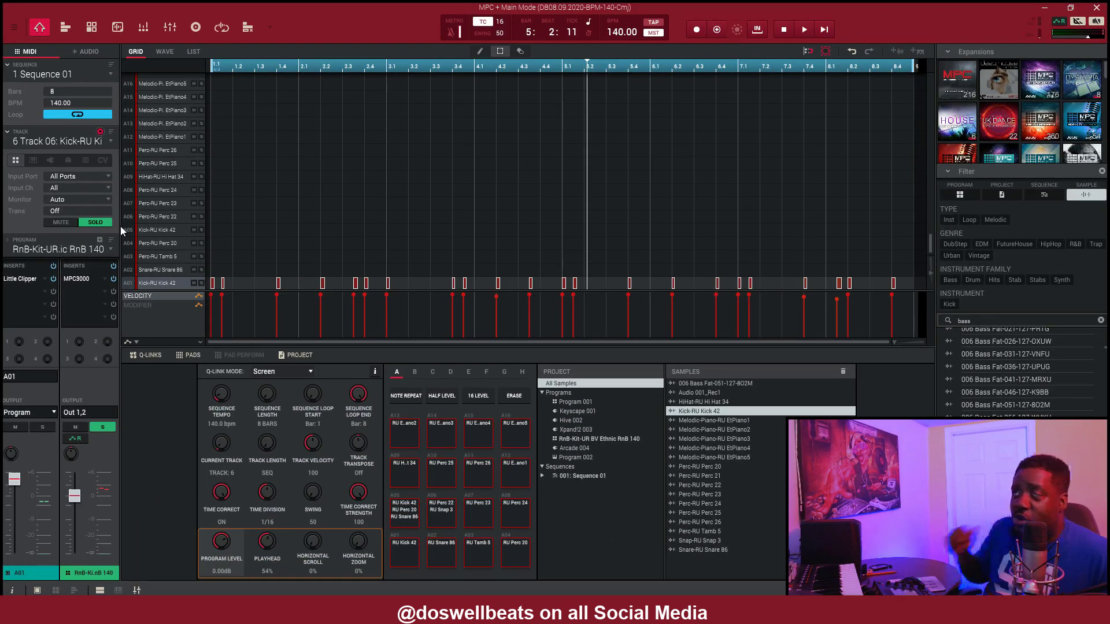
key("space")
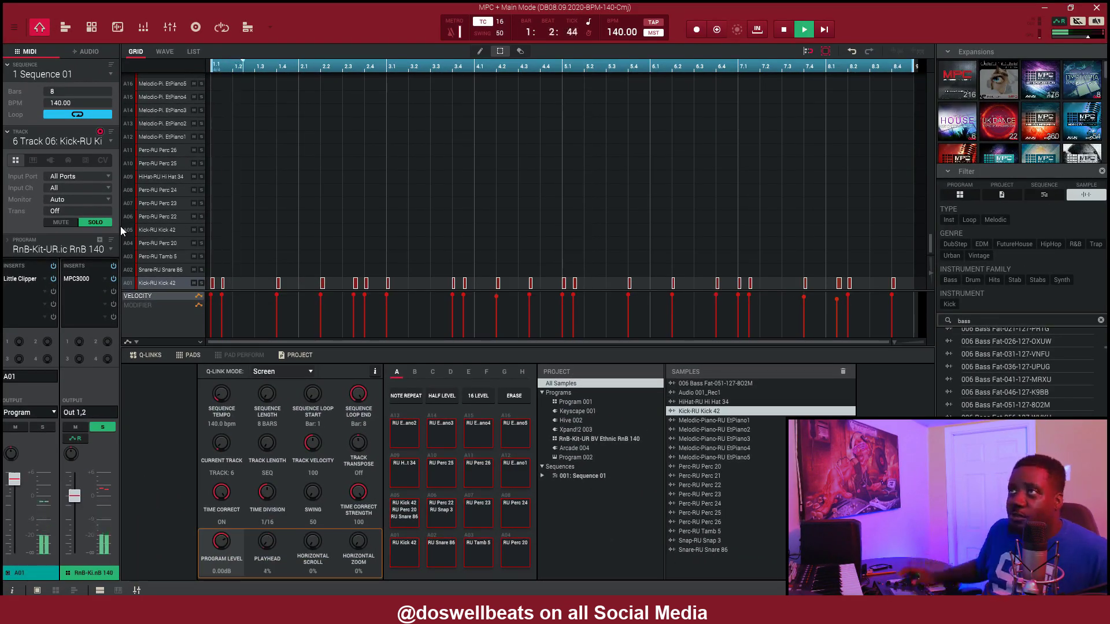
Rename track 6 to kick and track 7 to snare.
double_click(64, 143)
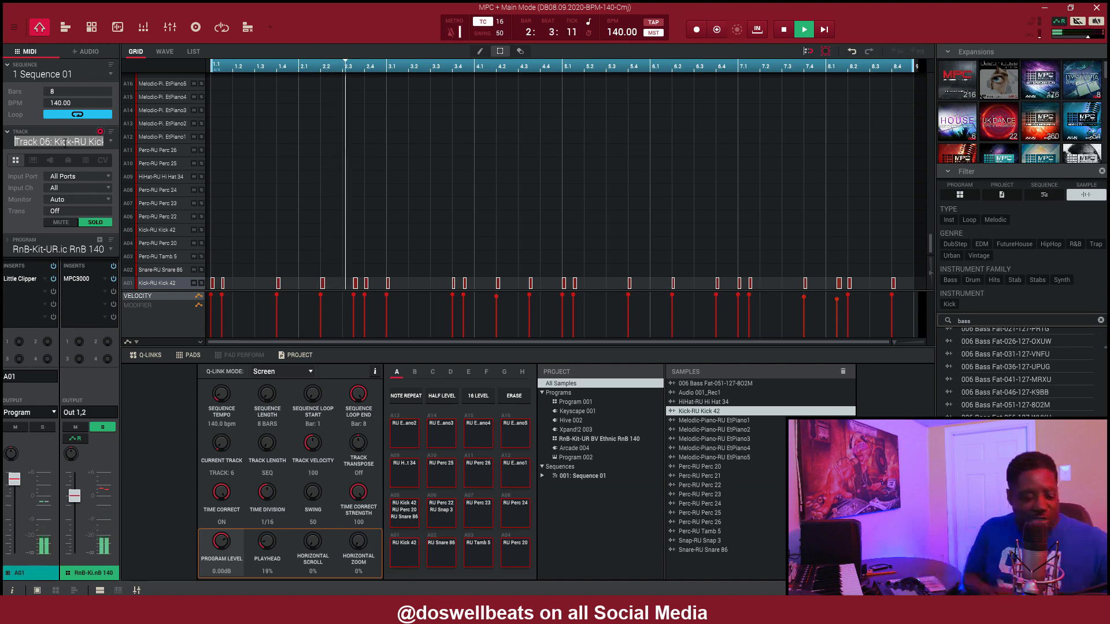
type("kick")
key("Return")
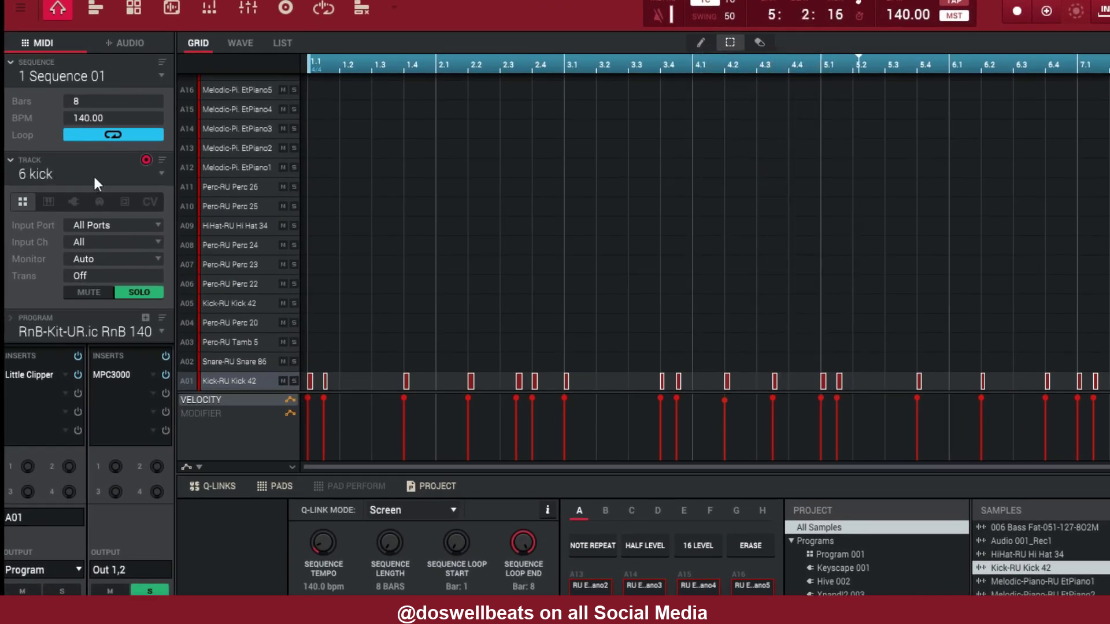
scroll(95, 179, "up", 1)
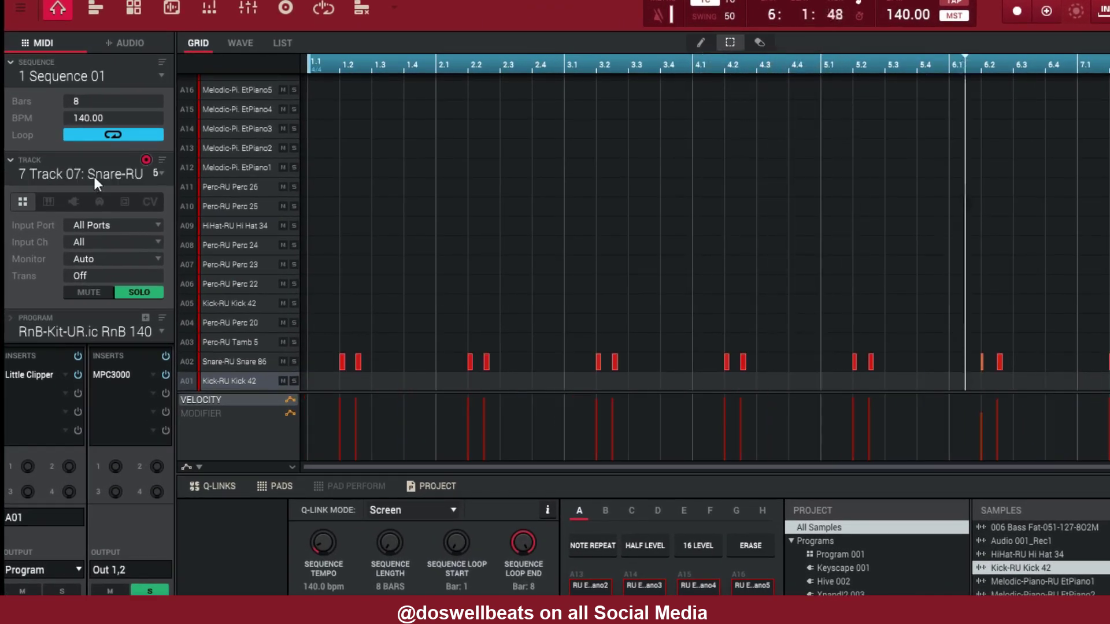
double_click(95, 174)
type("snar")
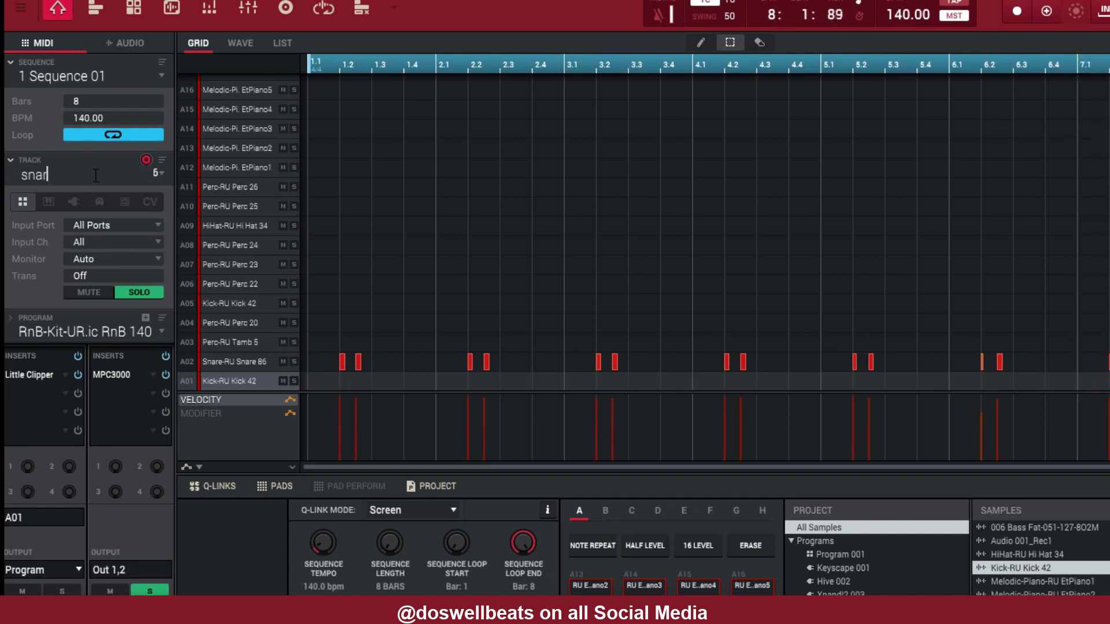
type("e")
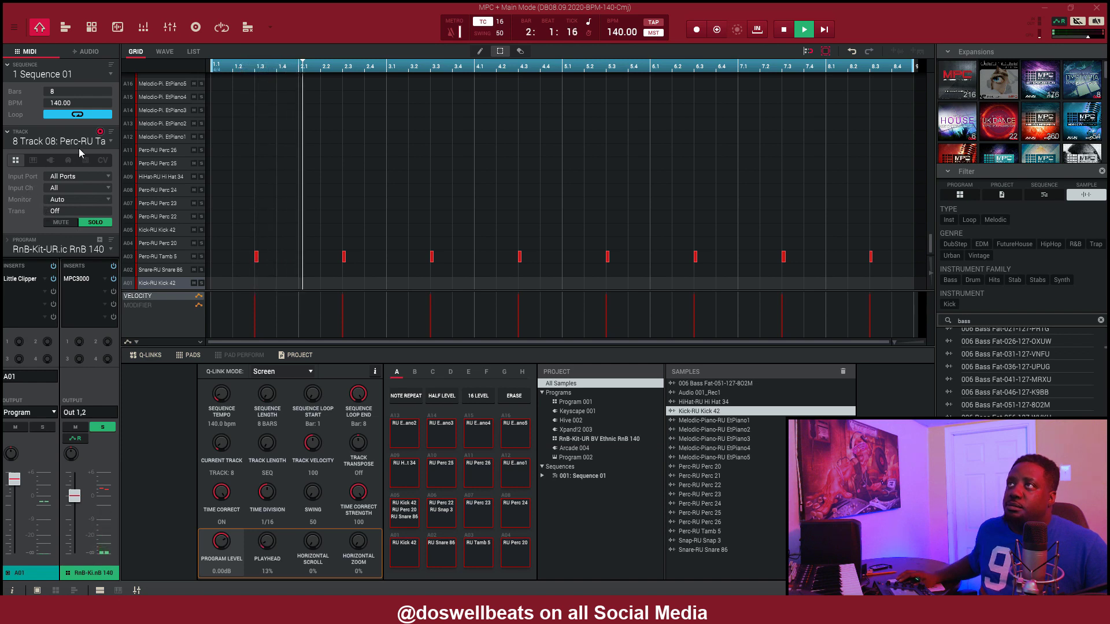
left_click(73, 139)
left_click(86, 141)
Rename track 8 to Perc1 and track 9 to perc2.
double_click(85, 140)
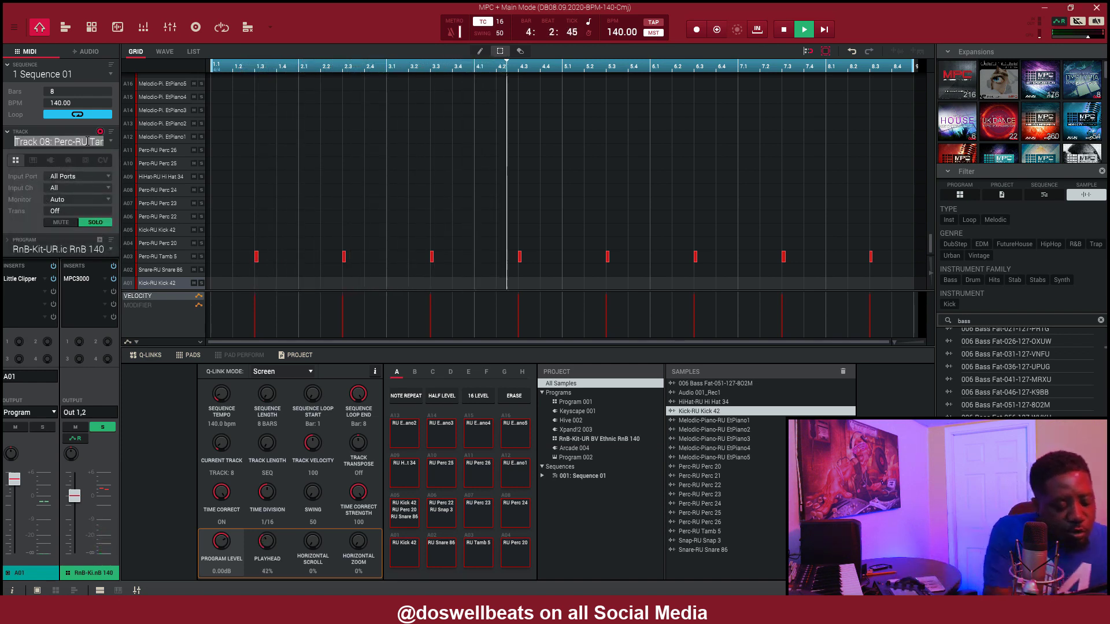
type("Perc")
key("Return")
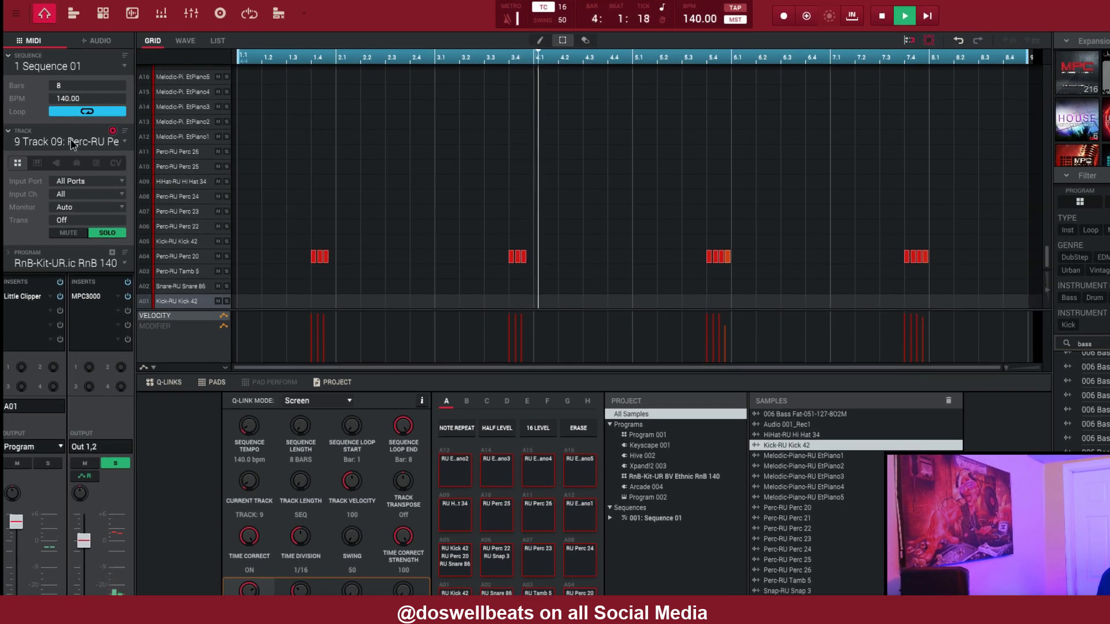
left_click(63, 138)
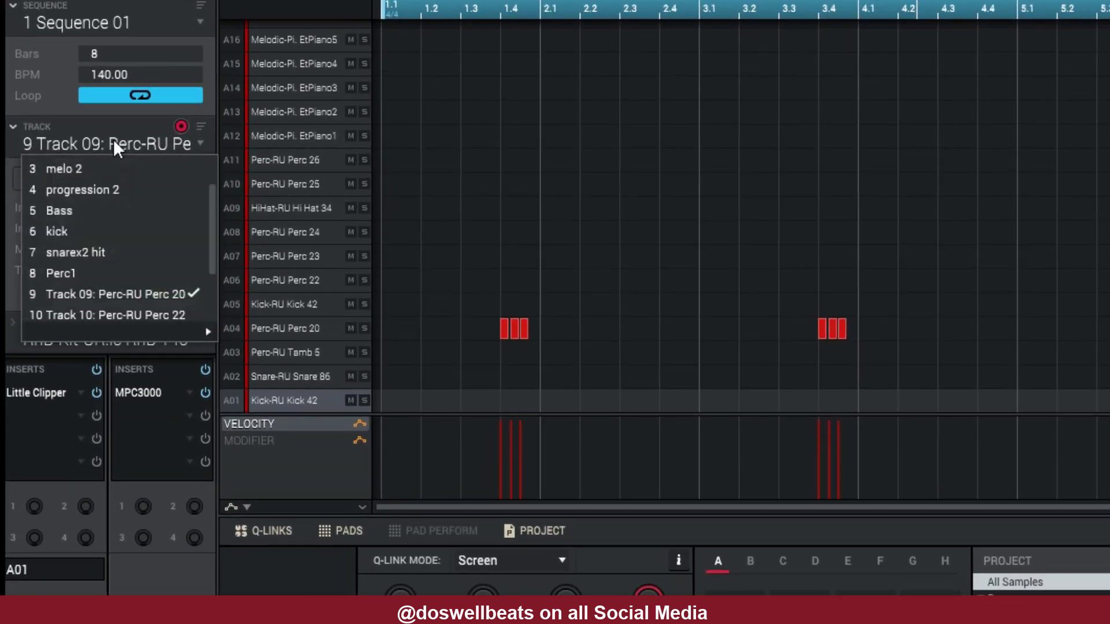
left_click(64, 140)
double_click(120, 141)
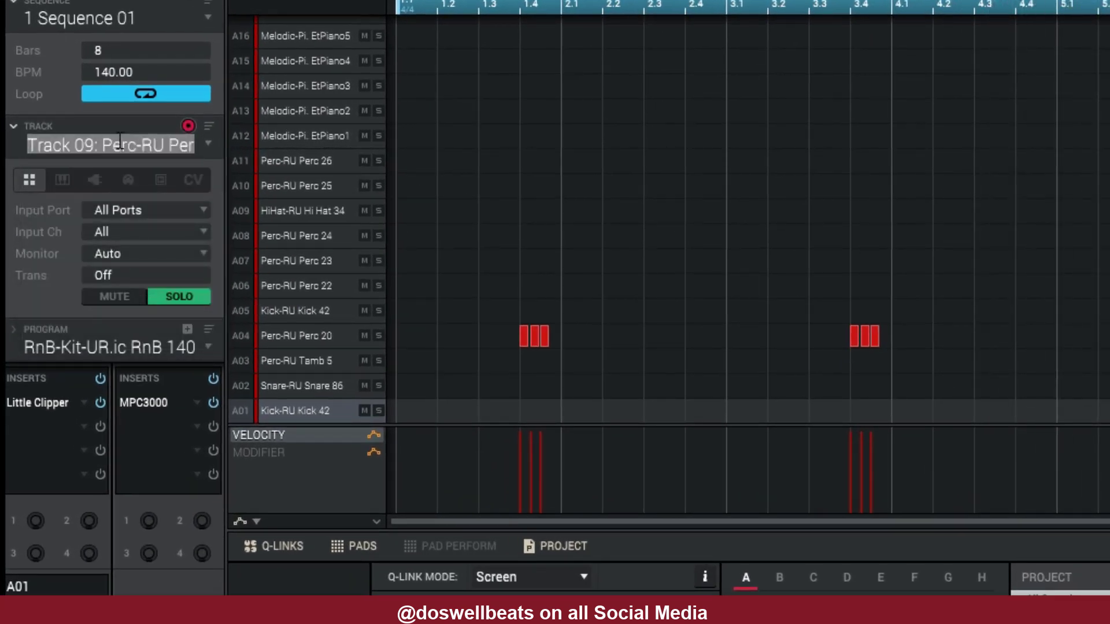
type("perc")
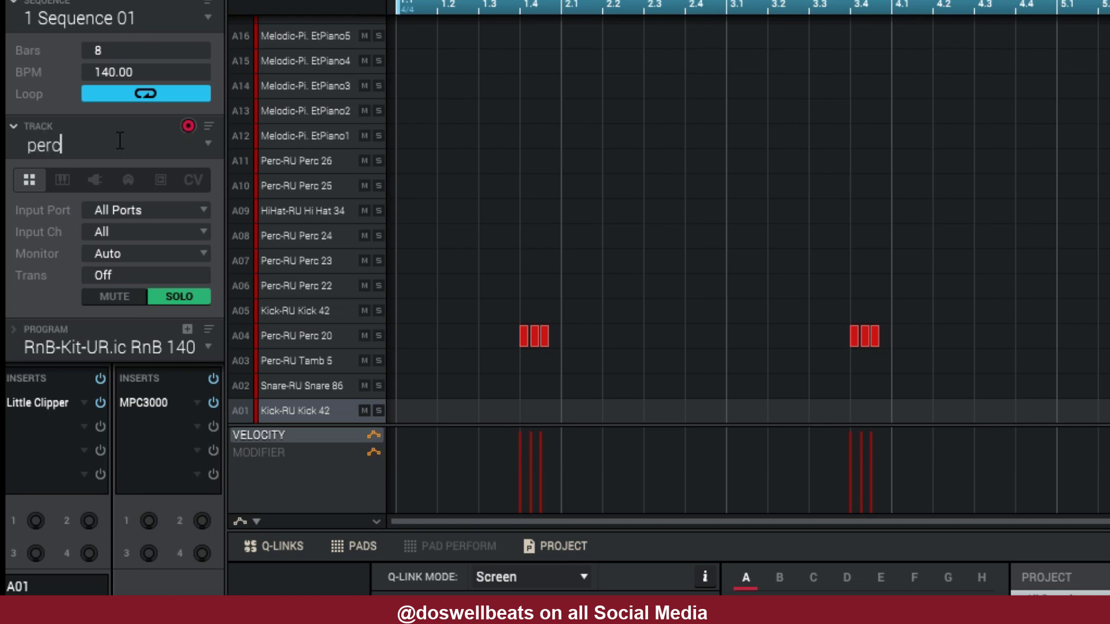
key("Return")
Rename tracks 10 and 11 to clap and hihat, ending on empty Track 12.
double_click(135, 148)
type("hi")
key("Return")
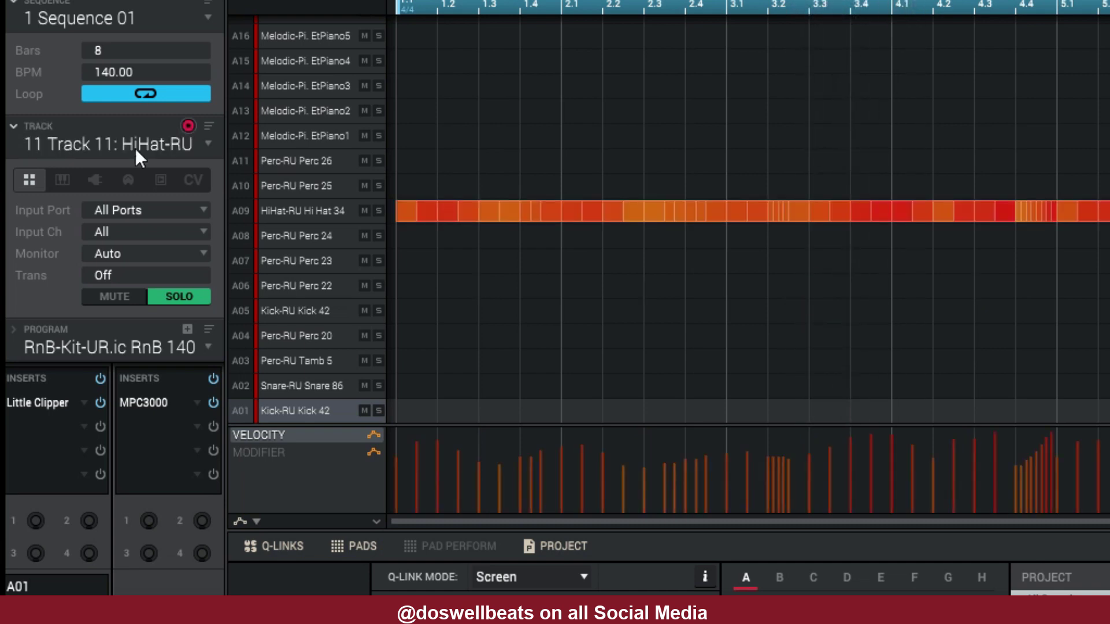
double_click(135, 148)
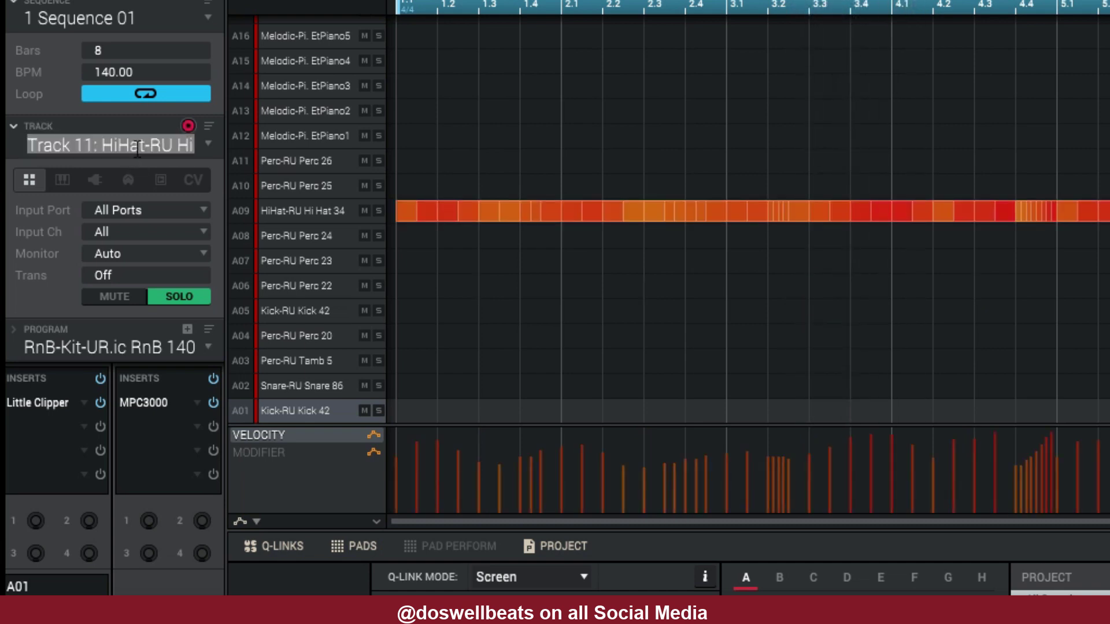
type("12")
key("Return")
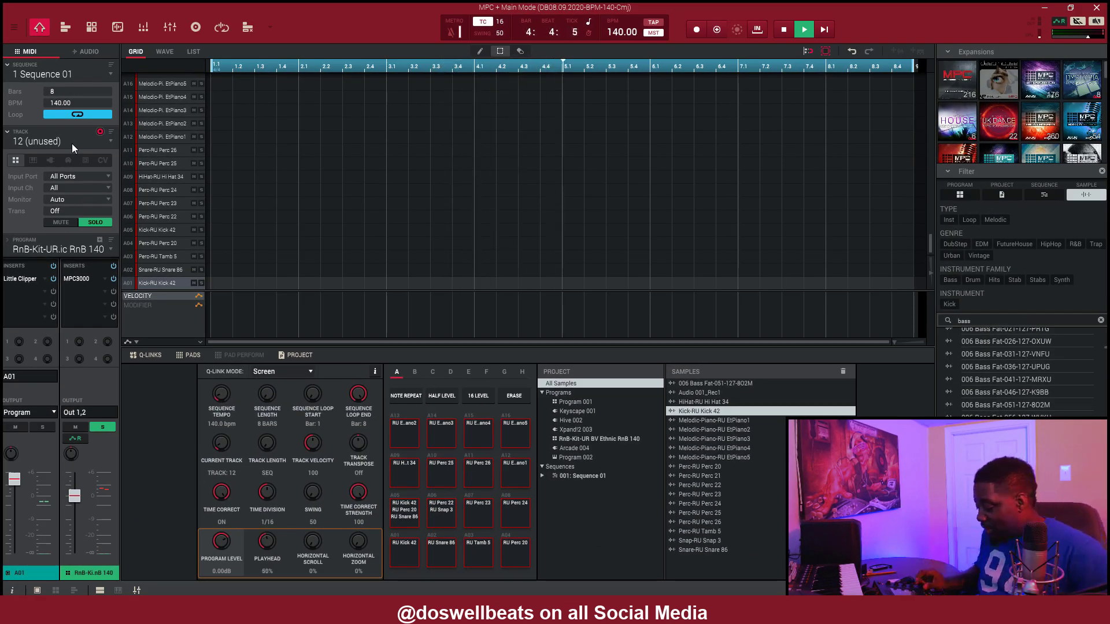
Toggle solo off and back on for the 1 progression track, then stop playback.
scroll(72, 143, "down", 1)
scroll(71, 144, "down", 10)
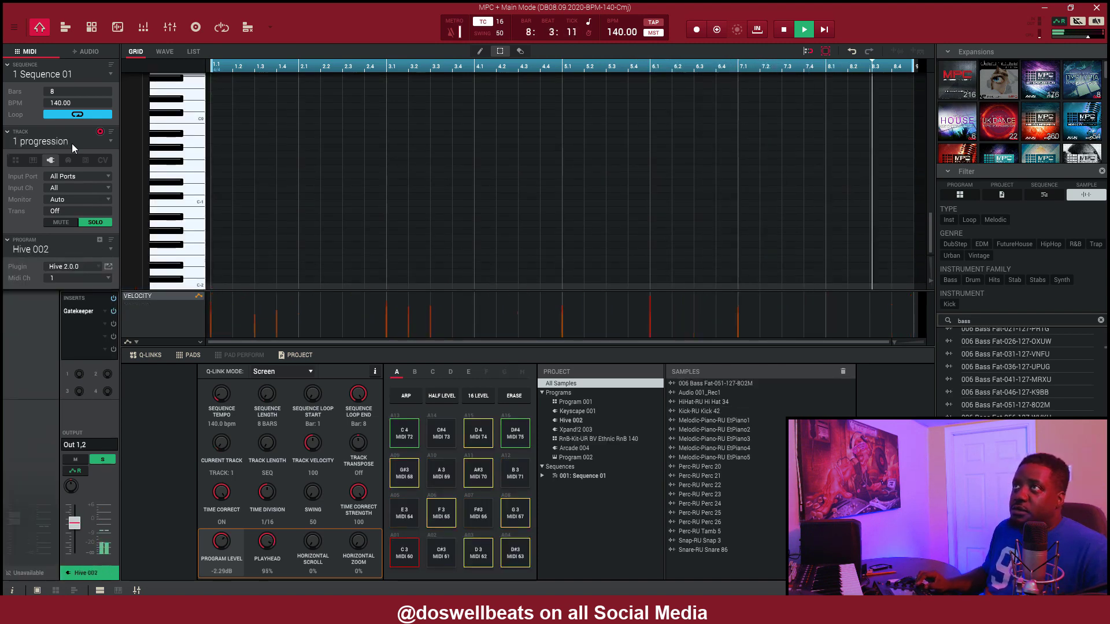
left_click(104, 223)
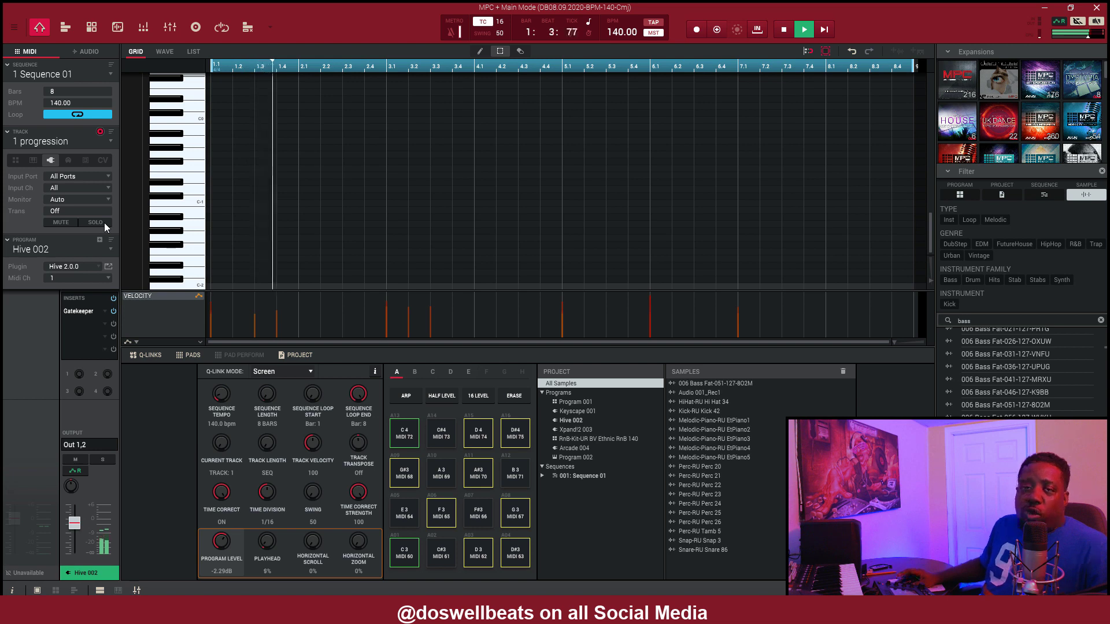
left_click(104, 223)
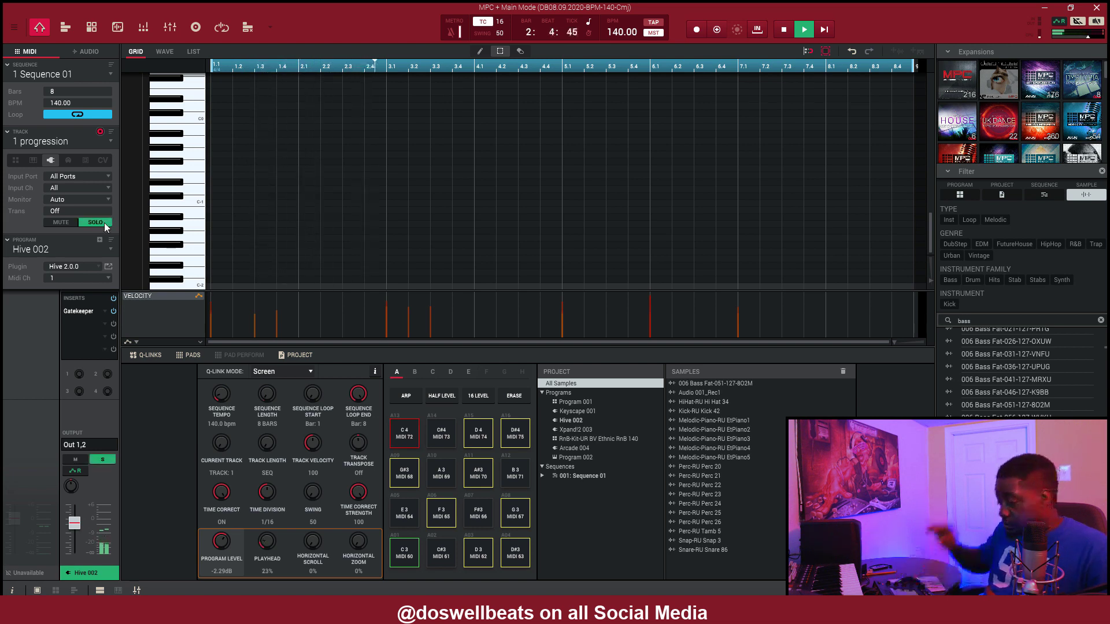
key("space")
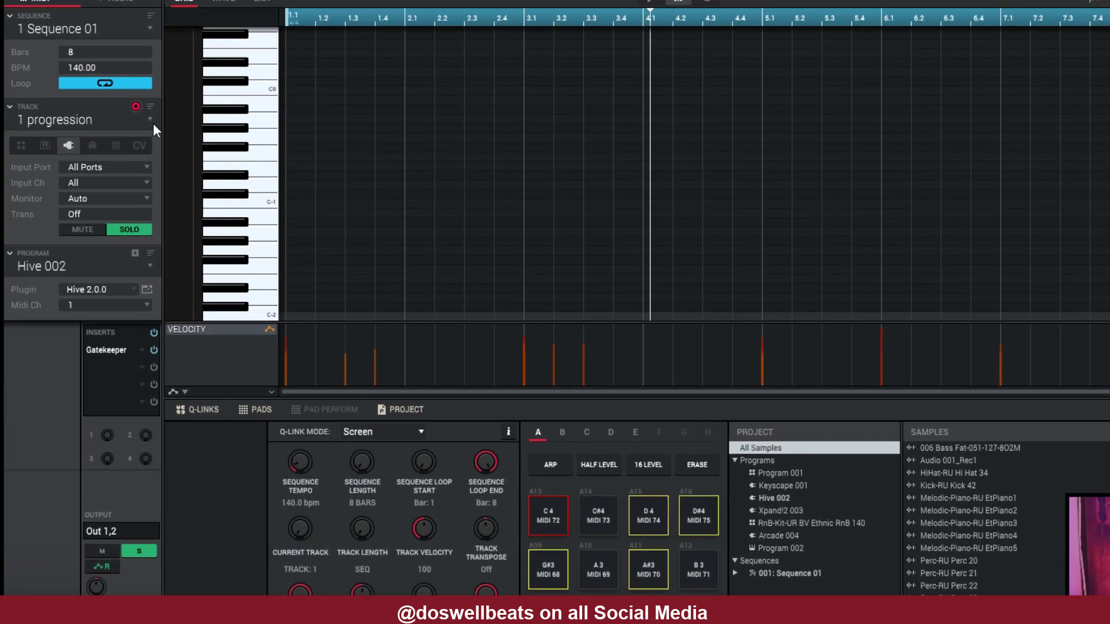
Switch to Track 30 with its RnB-Kit drum pattern.
left_click(107, 143)
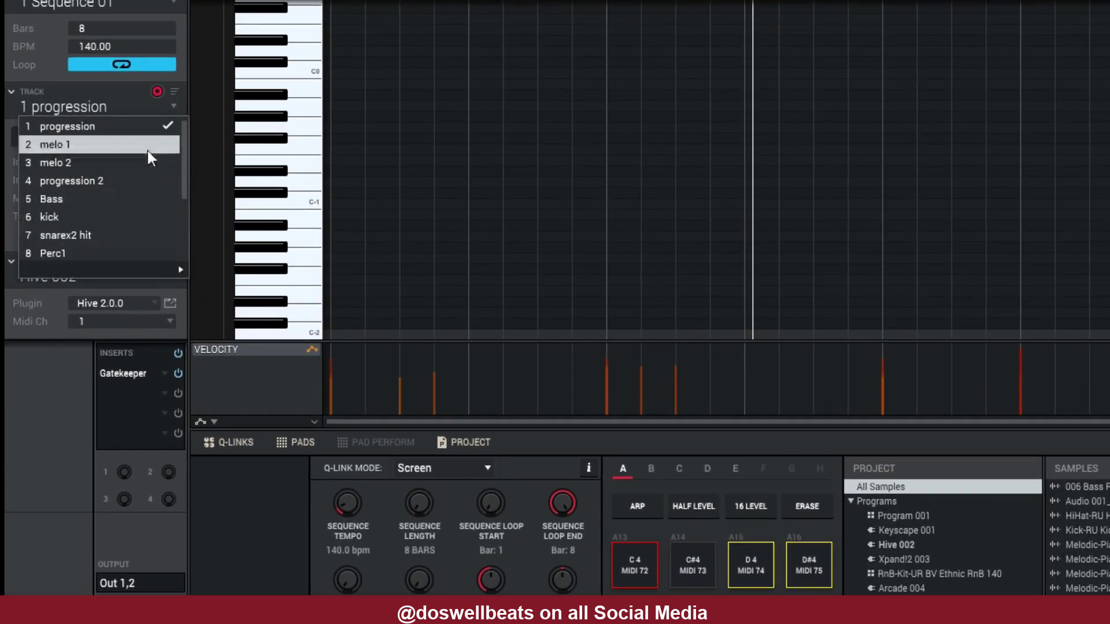
scroll(115, 219, "down", 2)
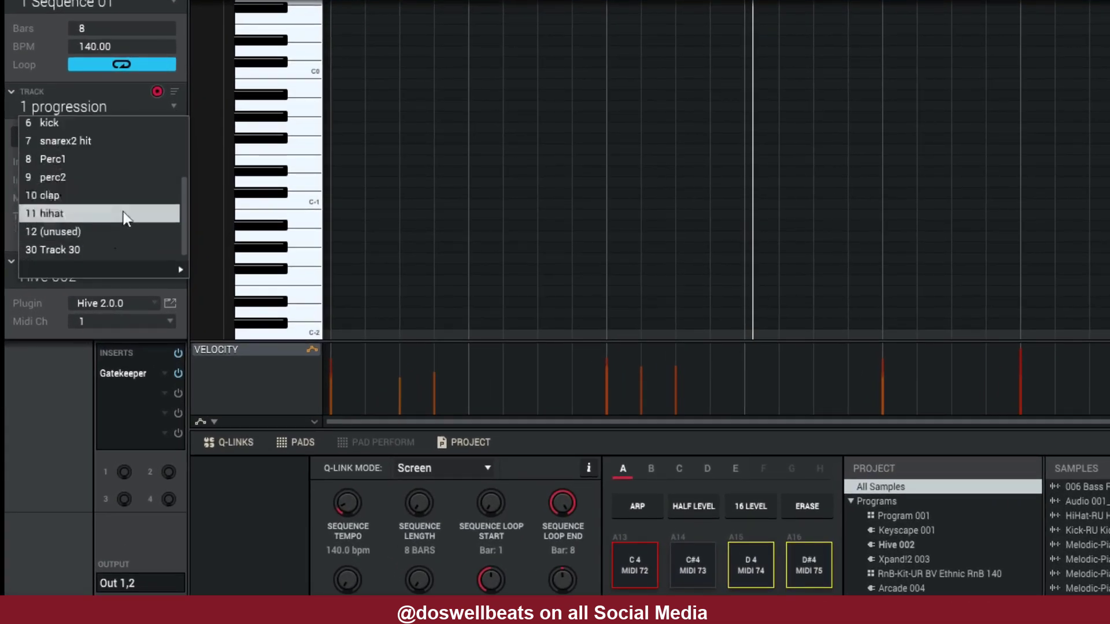
left_click(99, 249)
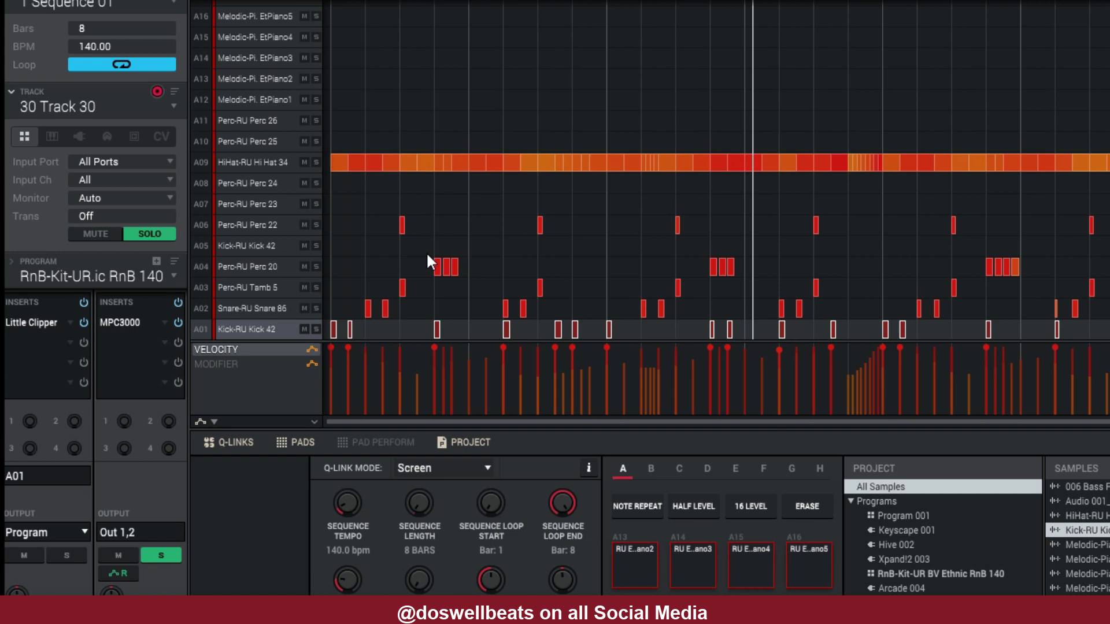
Clear all events from Track 30 and return to the 1 progression track.
key("ctrl+Delete")
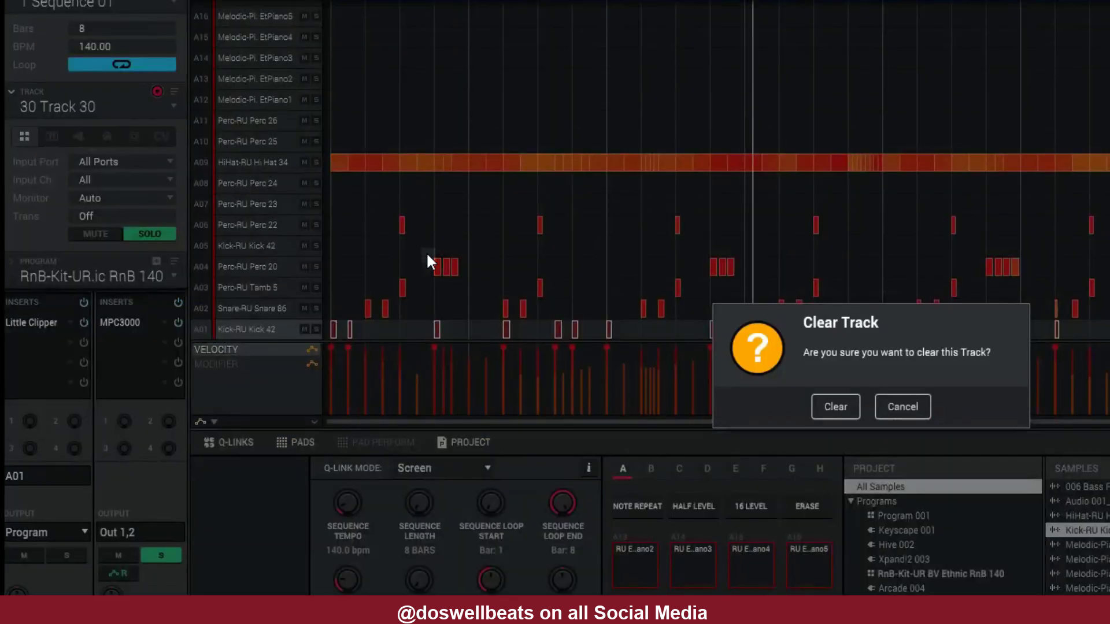
left_click(833, 414)
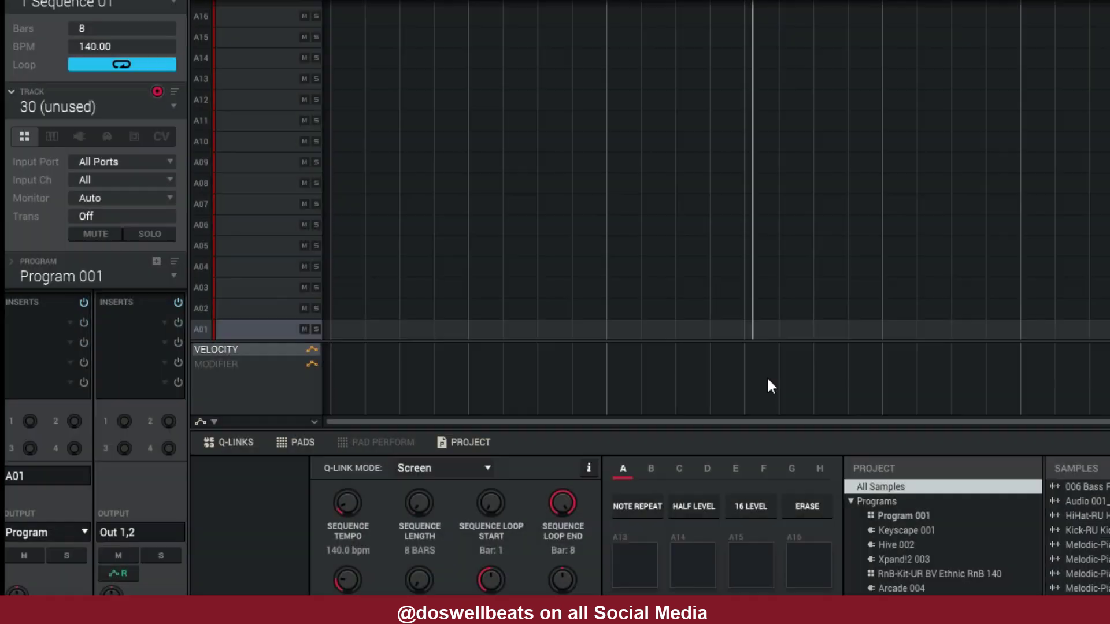
left_click(173, 106)
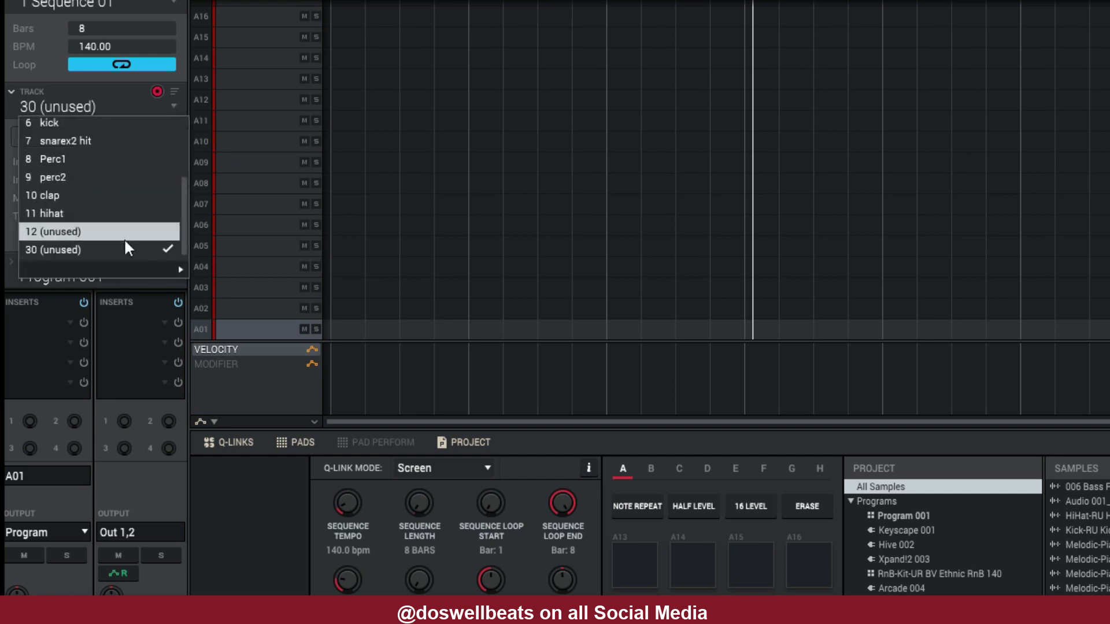
scroll(113, 234, "up", 2)
left_click(107, 126)
left_click(122, 106)
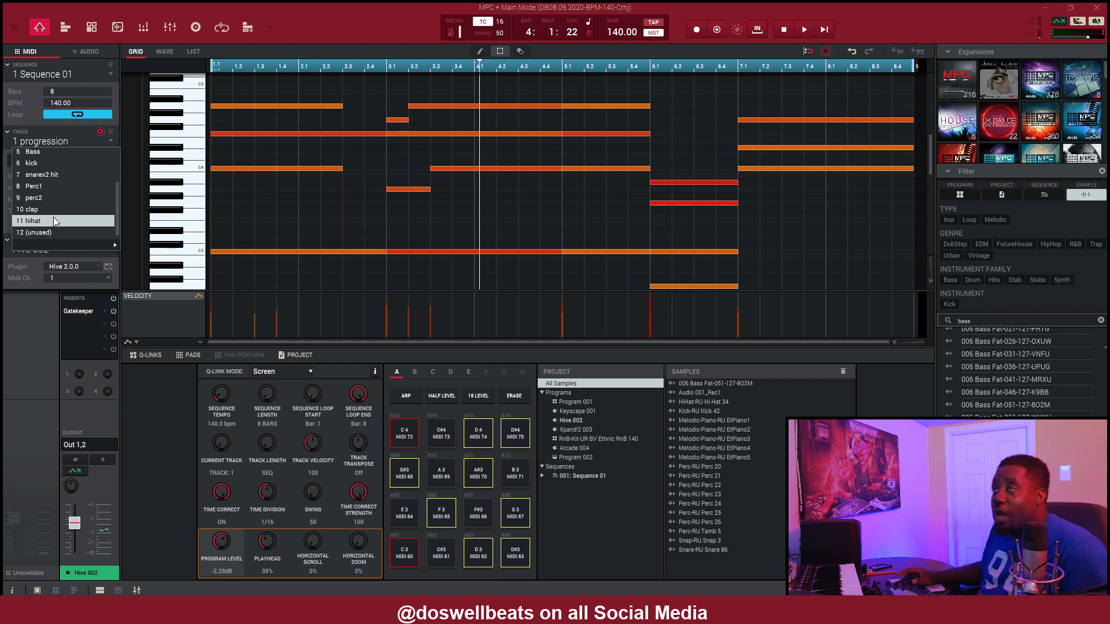
Name the bounced Audio 002 track progression.
key("Escape")
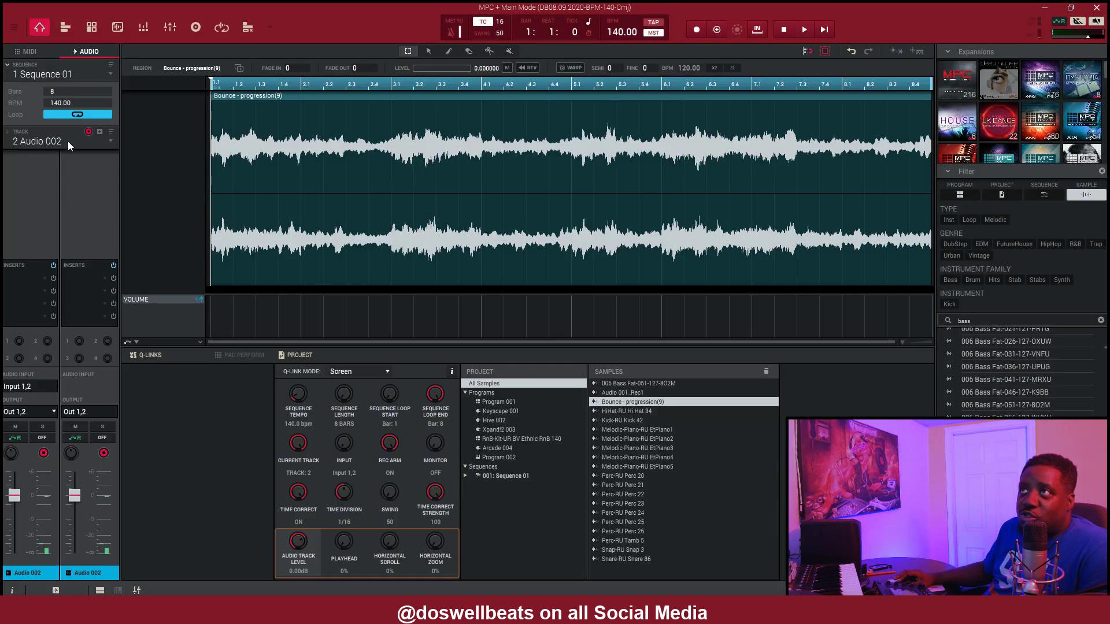
double_click(40, 145)
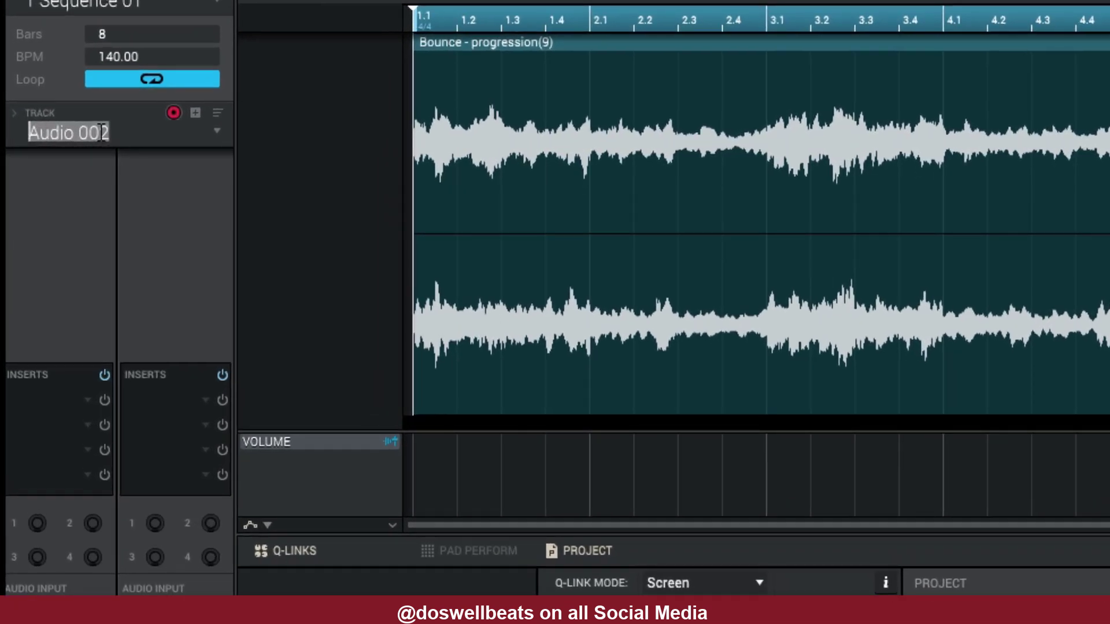
type("progression")
key("Return")
Select the melo 1 track, then name audio track 3 Melo1.
key("Up")
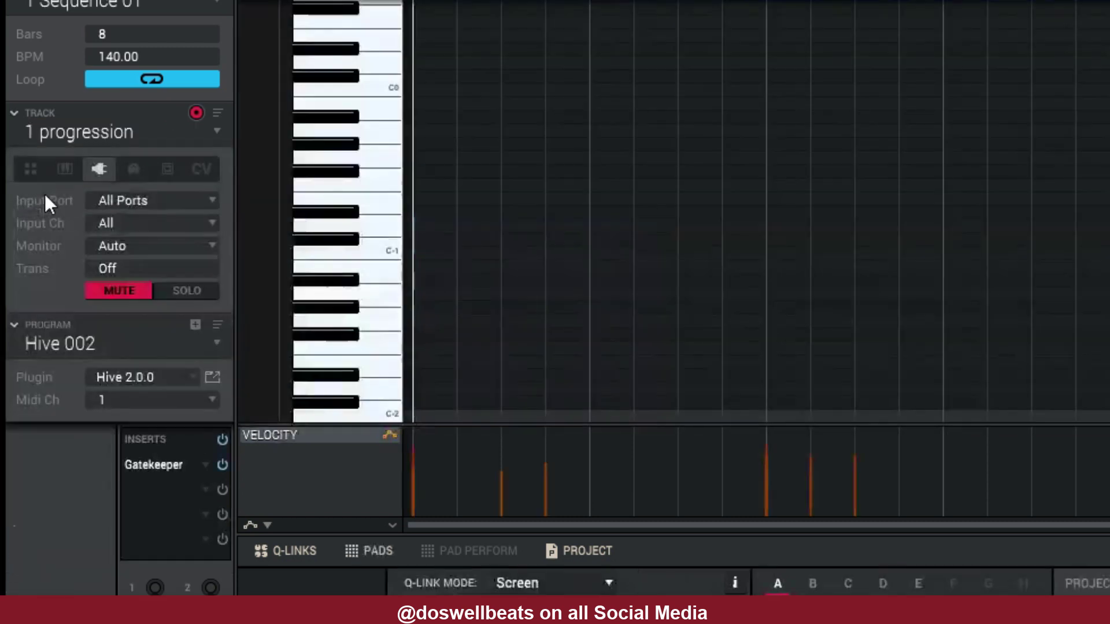
left_click(218, 129)
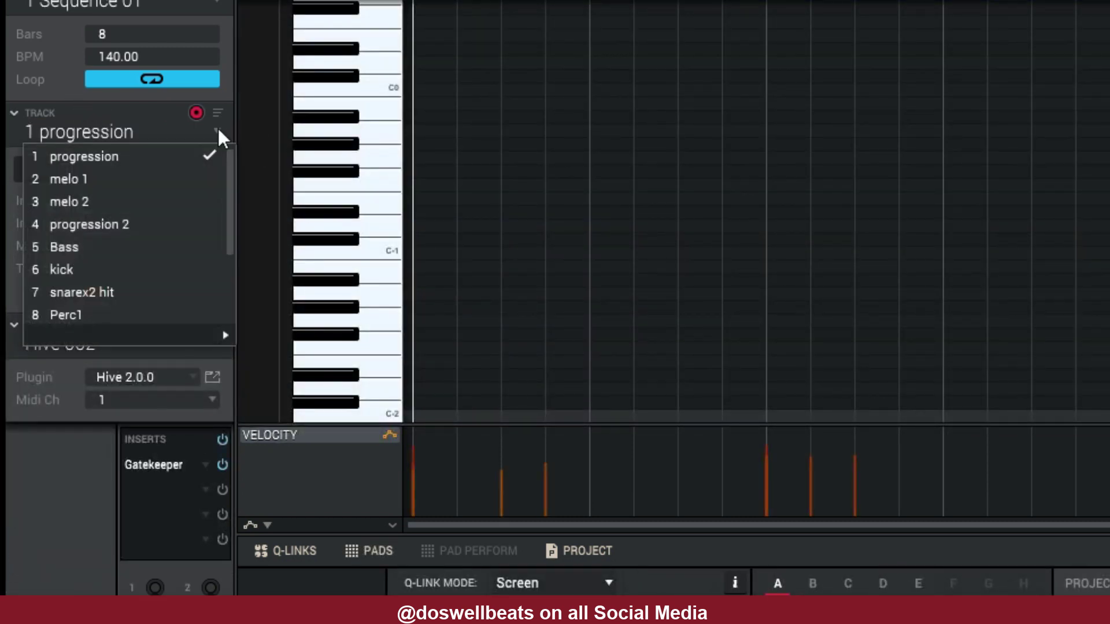
left_click(181, 181)
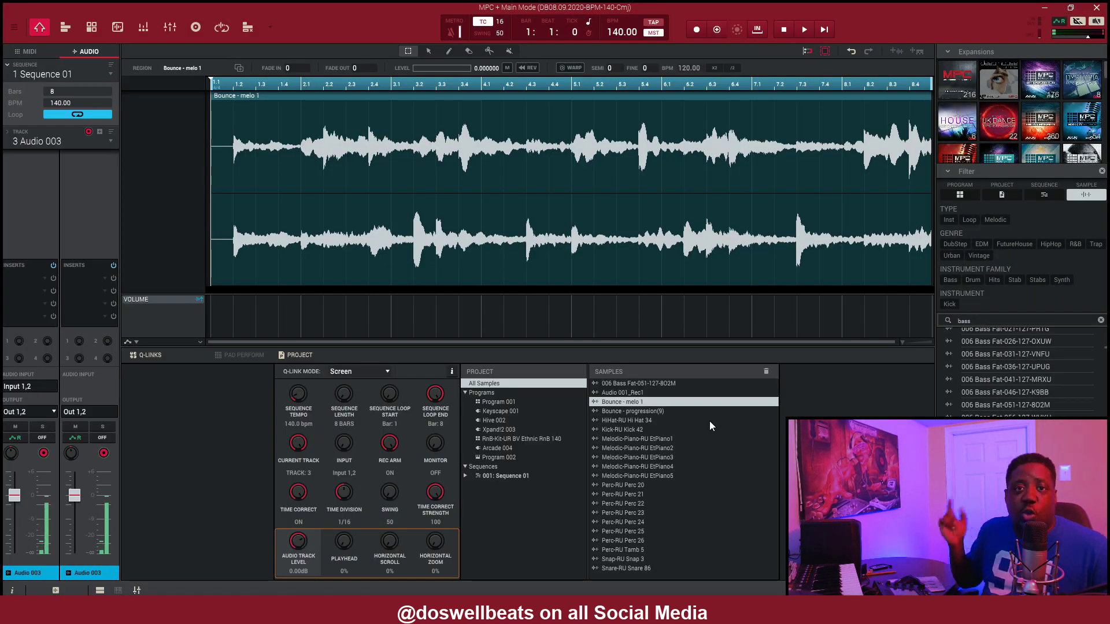
double_click(43, 141)
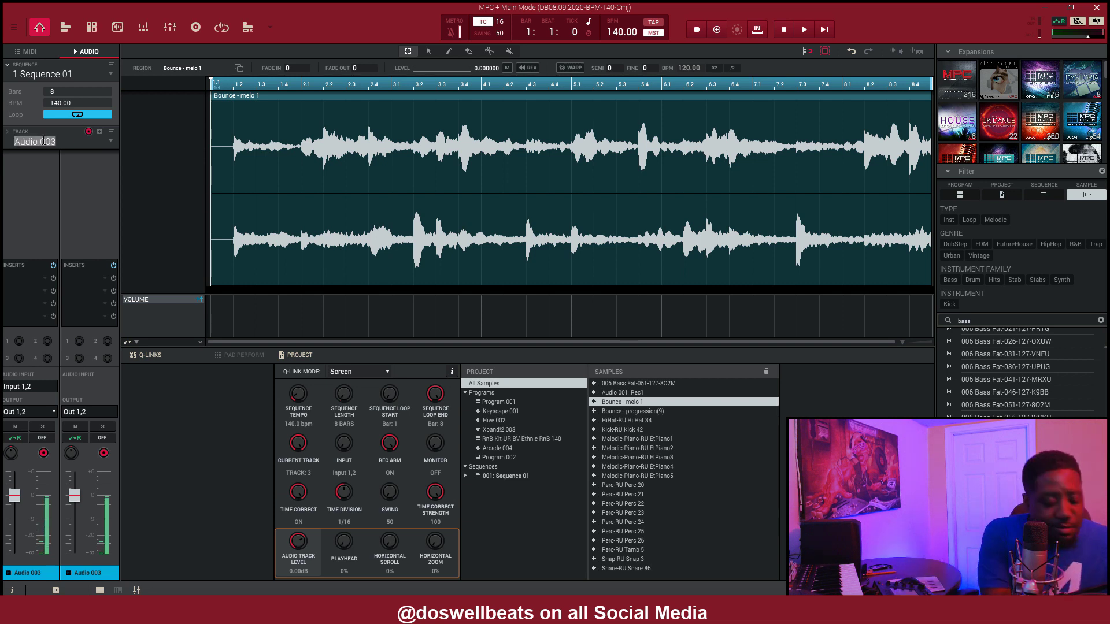
type("Melo1")
key("Return")
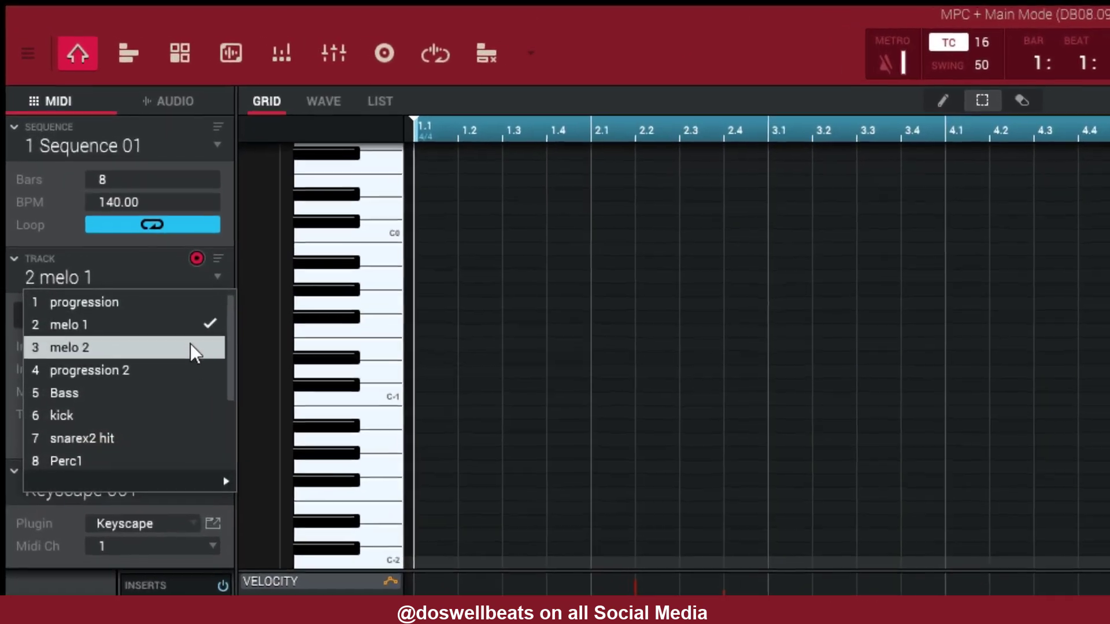
Bounce melo 2 with Bounce to New Audio Track, creating 'Bounce - melo 2(4)' on Audio 004.
left_click(192, 356)
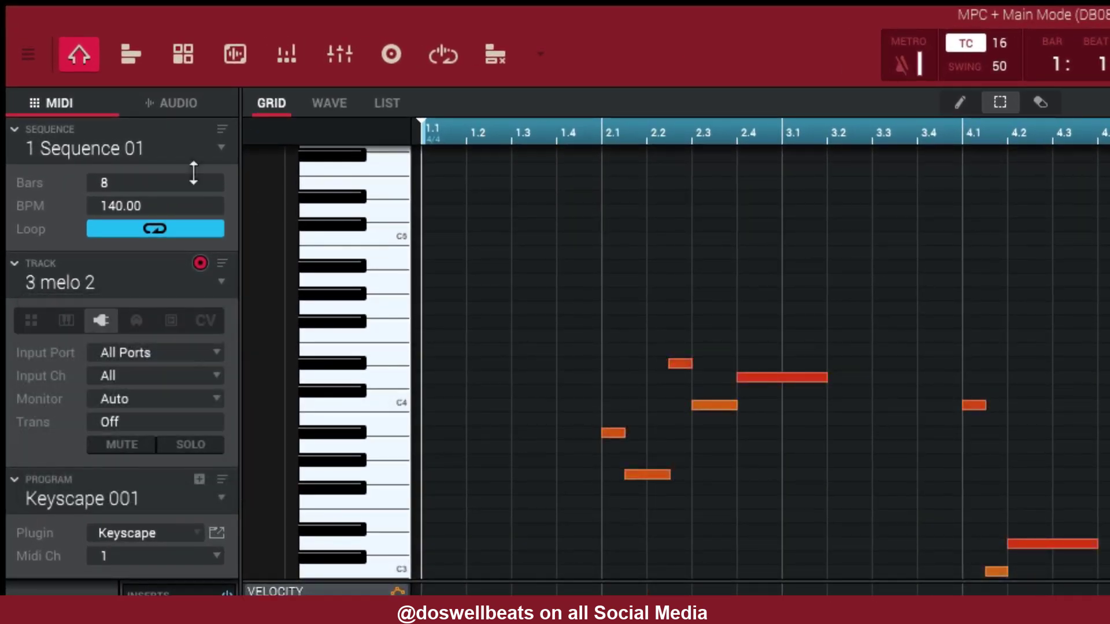
left_click(37, 63)
mouse_move(52, 110)
mouse_move(155, 498)
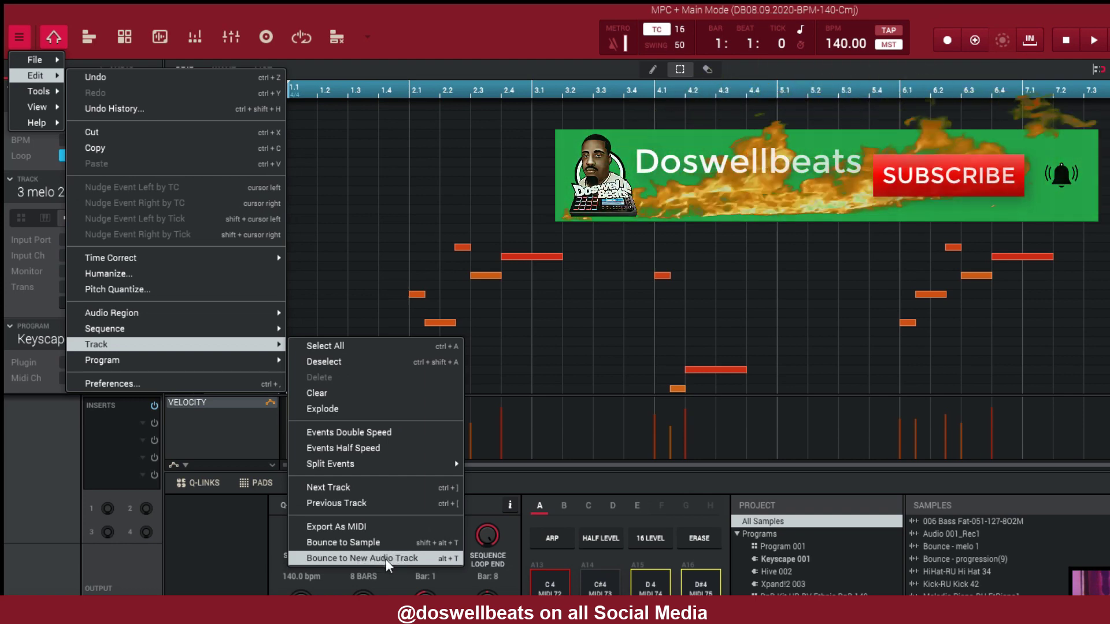
left_click(443, 557)
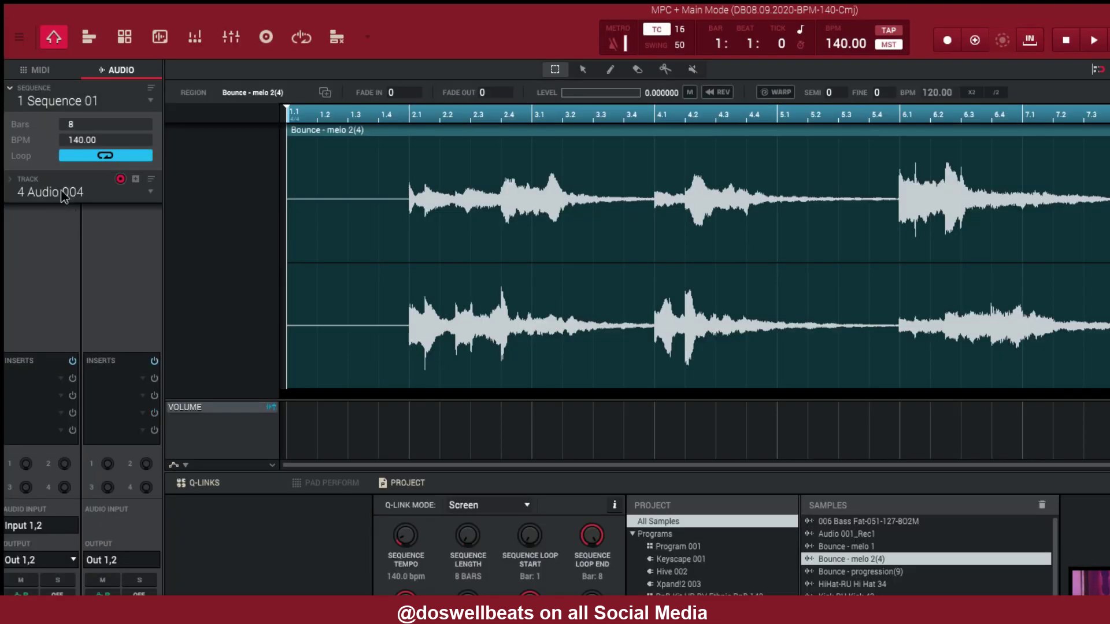
double_click(62, 192)
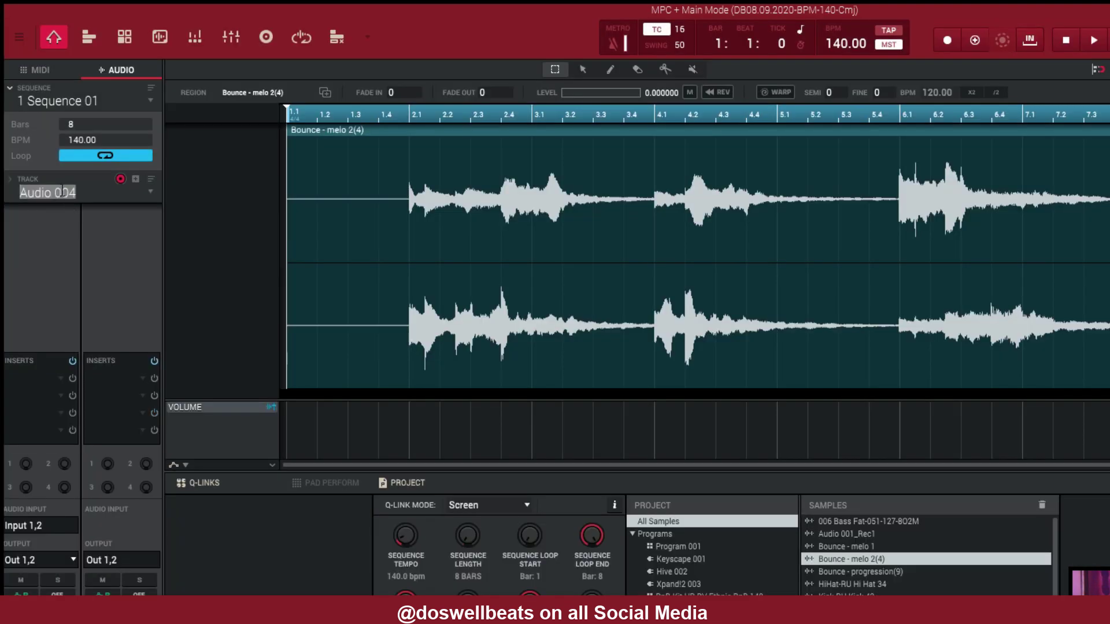
key("ctrl+z")
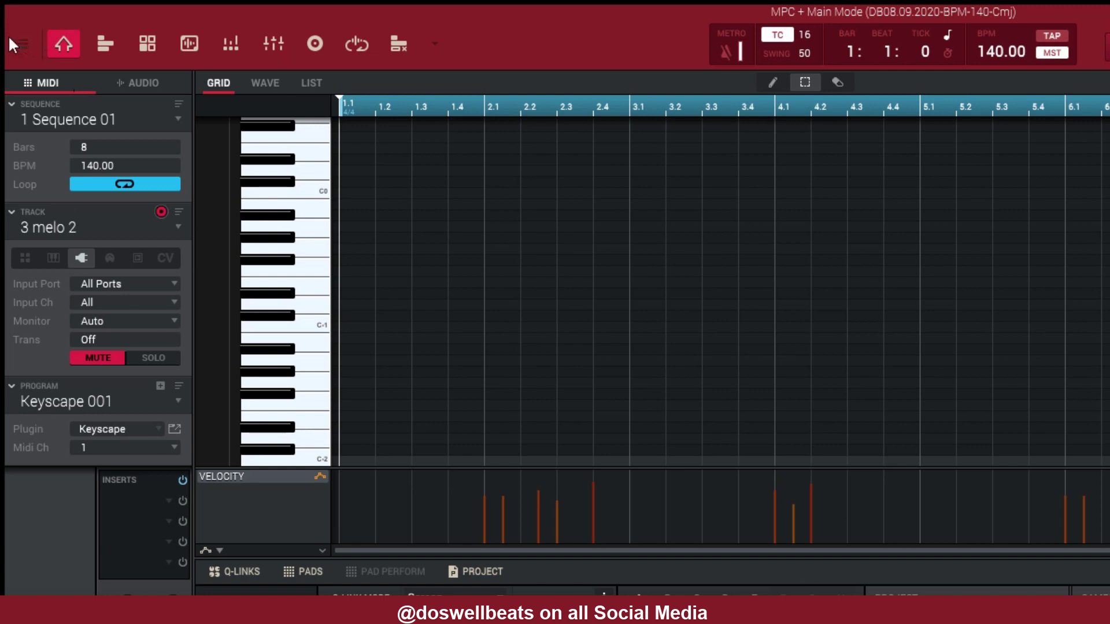
left_click(12, 43)
Check Explode tracks in the audio mixdown export, cancel it, and view audio track 4 melo 2.
mouse_move(43, 87)
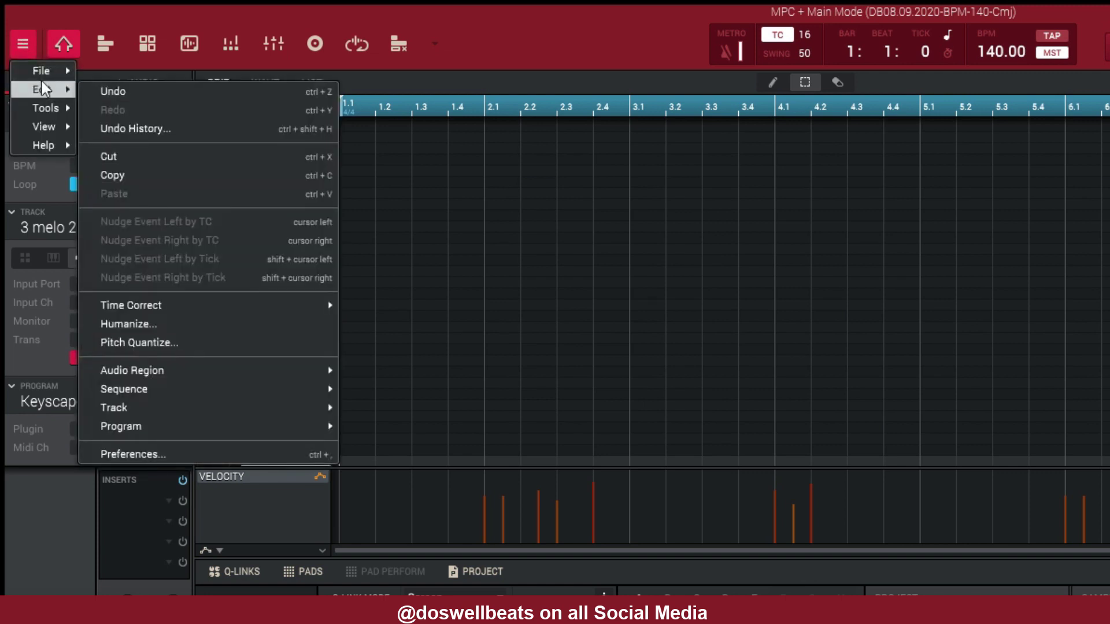
mouse_move(57, 68)
mouse_move(155, 259)
left_click(346, 408)
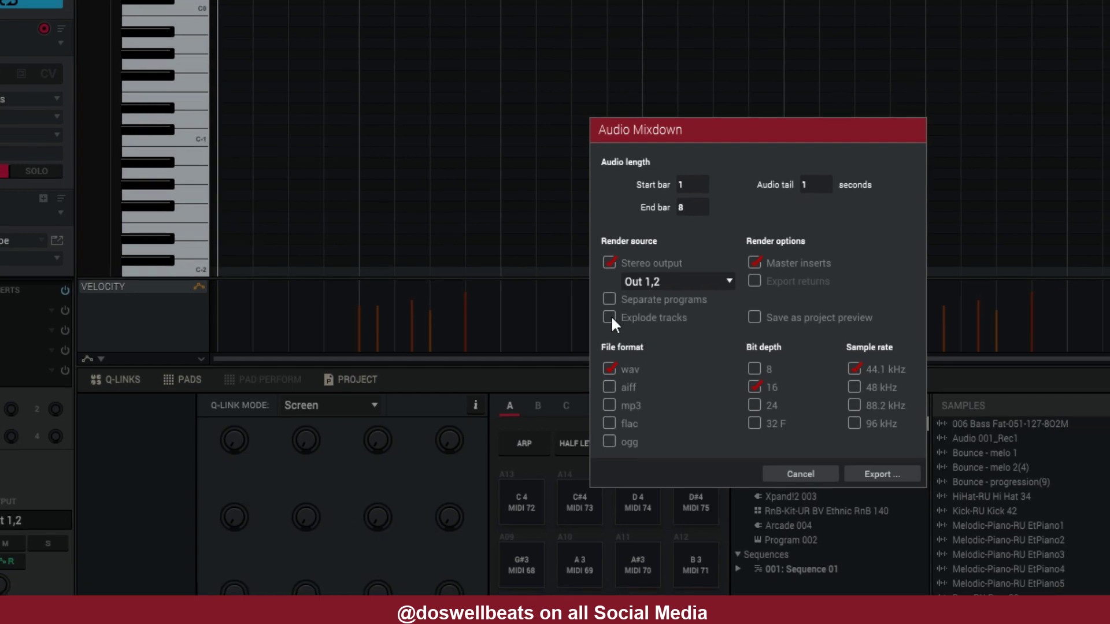
left_click(639, 359)
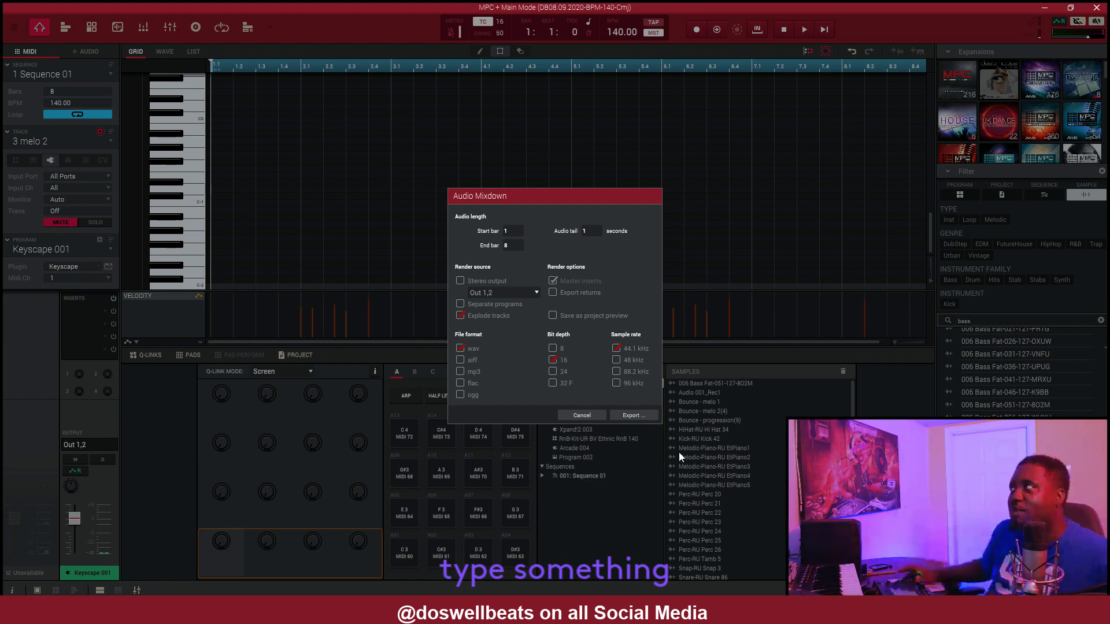
left_click(599, 412)
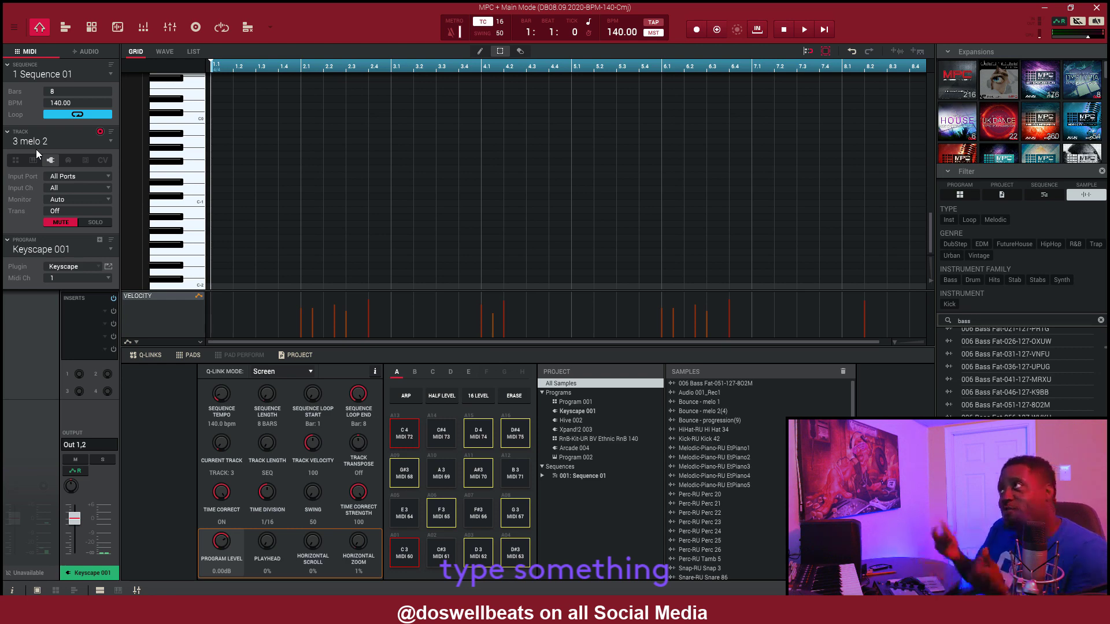
left_click(90, 53)
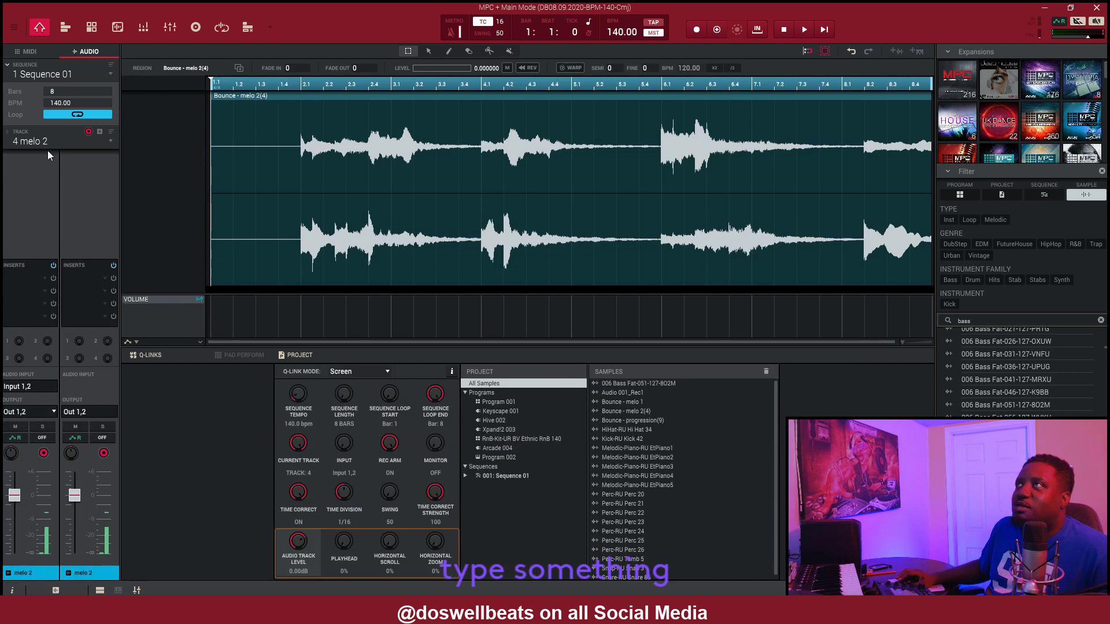
Return to the MIDI view and scroll the track selector toward 11 hihat.
left_click(26, 52)
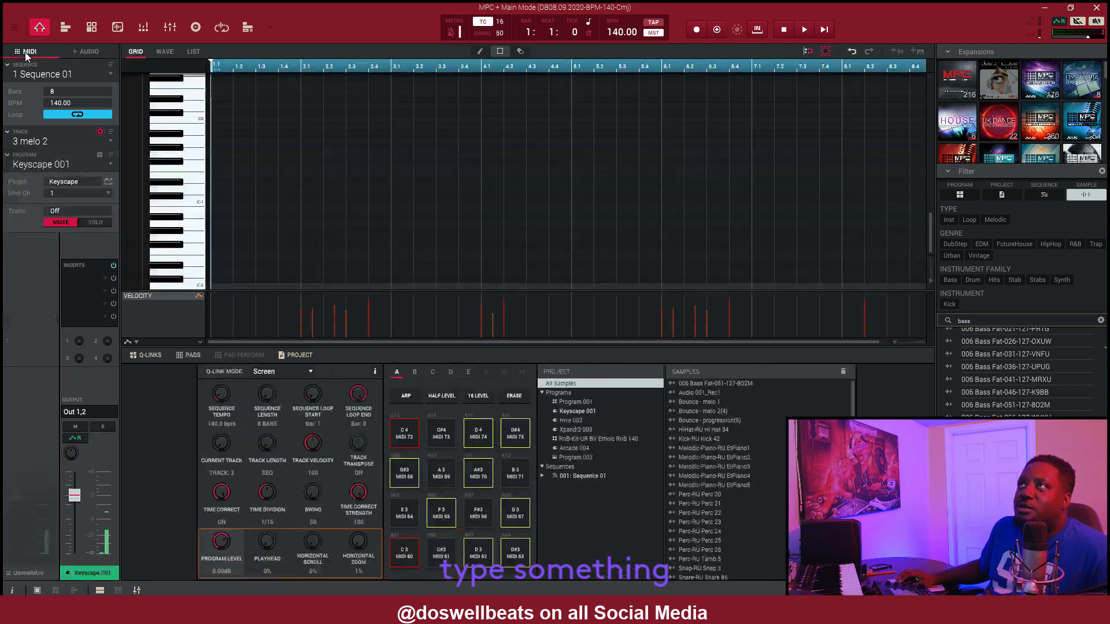
scroll(90, 150, "down", 1)
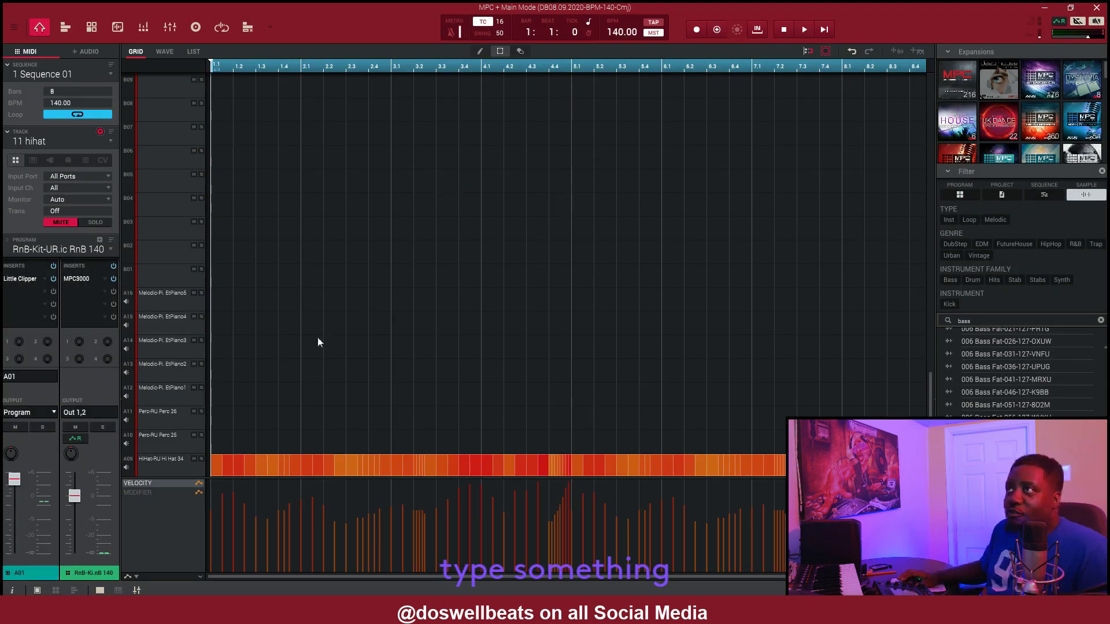
In Track View, rename audio tracks 7–9 to kick, snare x2 and perc2.
left_click(65, 29)
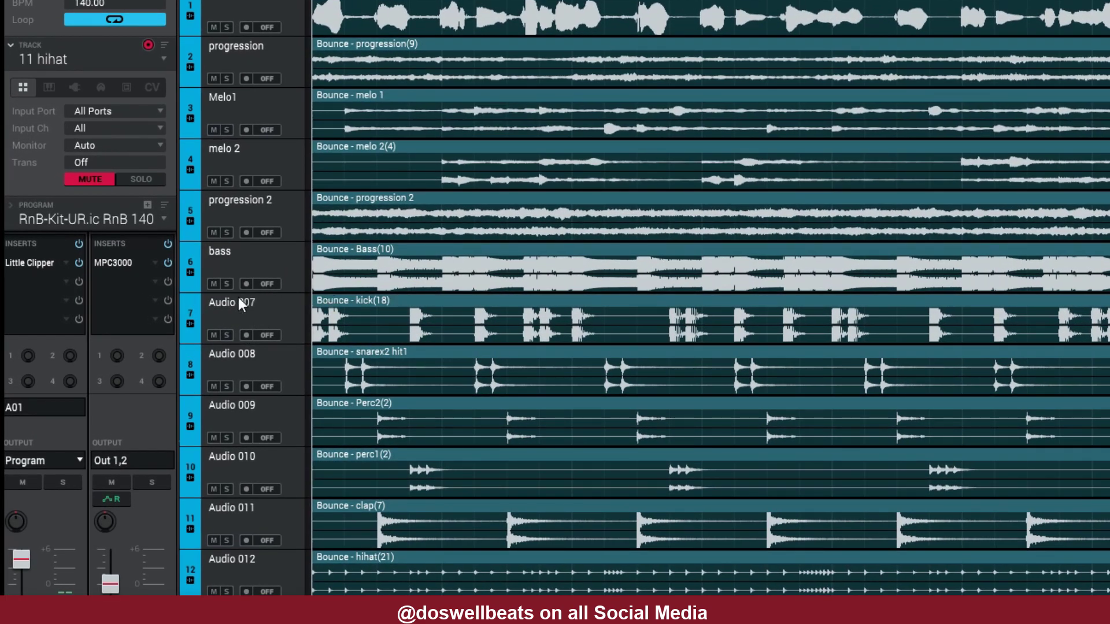
double_click(228, 303)
type("kick")
double_click(228, 353)
type("snare x2")
key("Return")
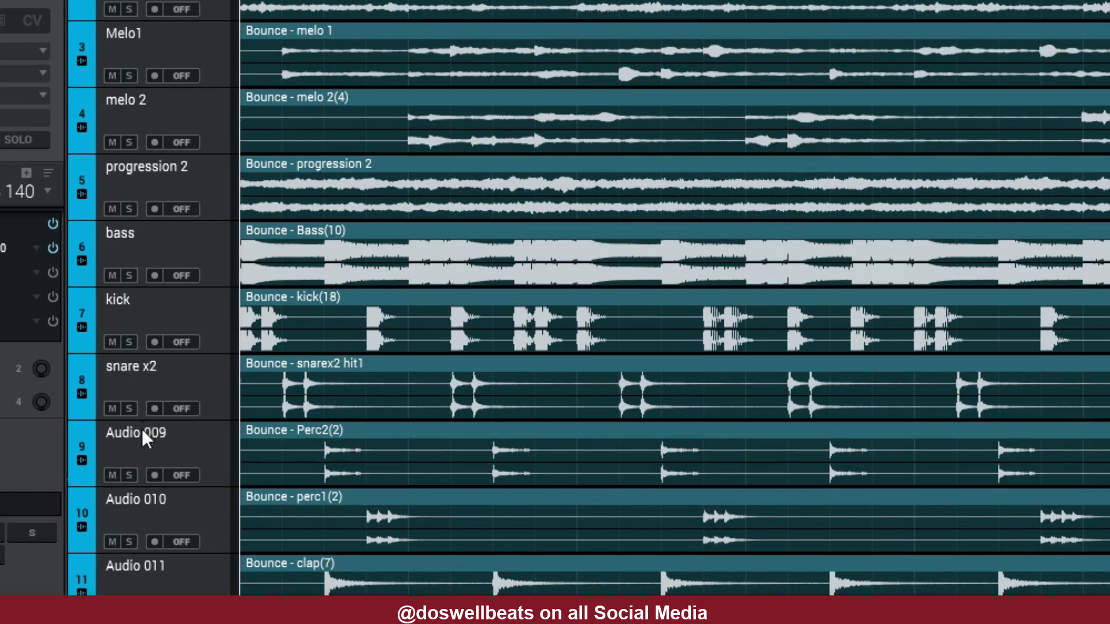
double_click(141, 431)
type("perc2")
key("Return")
Rename tracks 10–12 to perc1, clap and hihat, then collapse AUDIO and expand MIDI.
double_click(143, 503)
type("perc1")
key("Return")
double_click(137, 569)
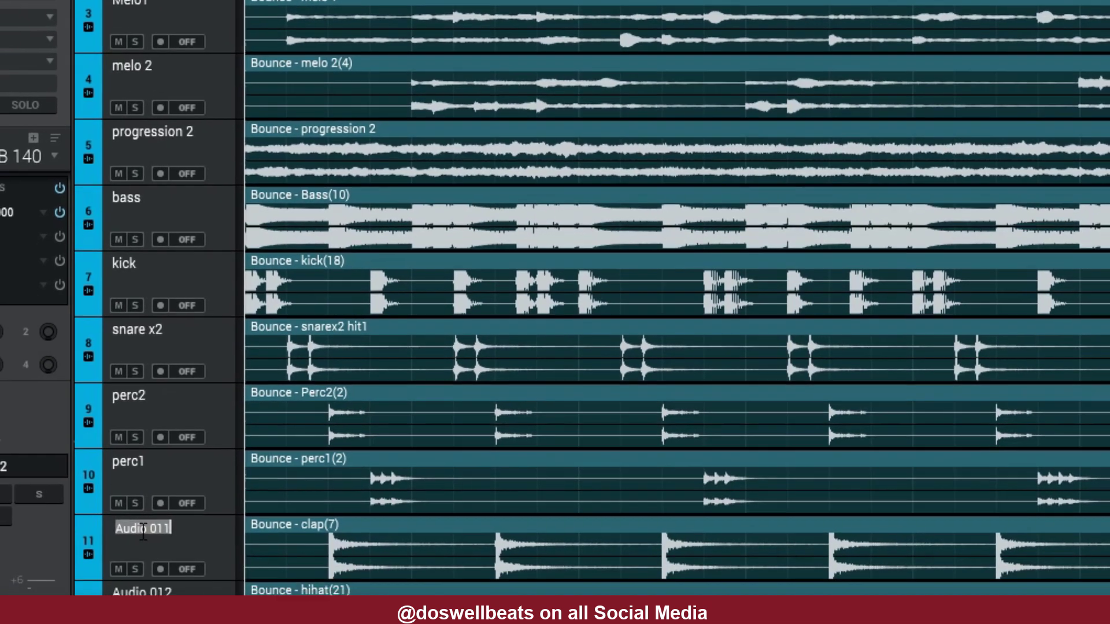
type("clap")
key("Return")
double_click(149, 526)
type("hihat")
key("Return")
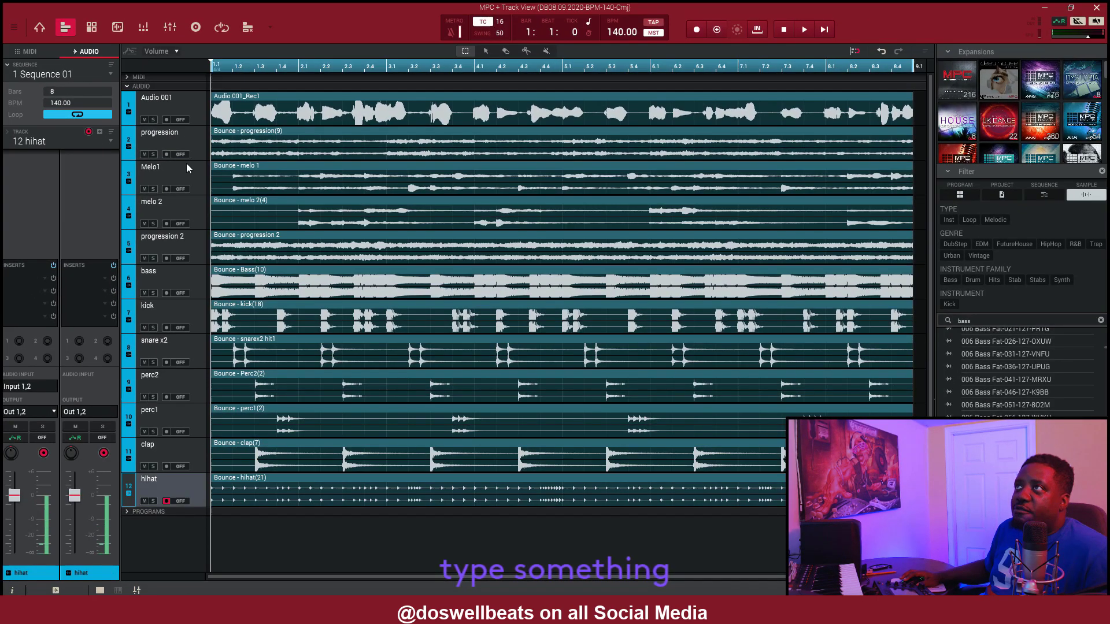
left_click(126, 86)
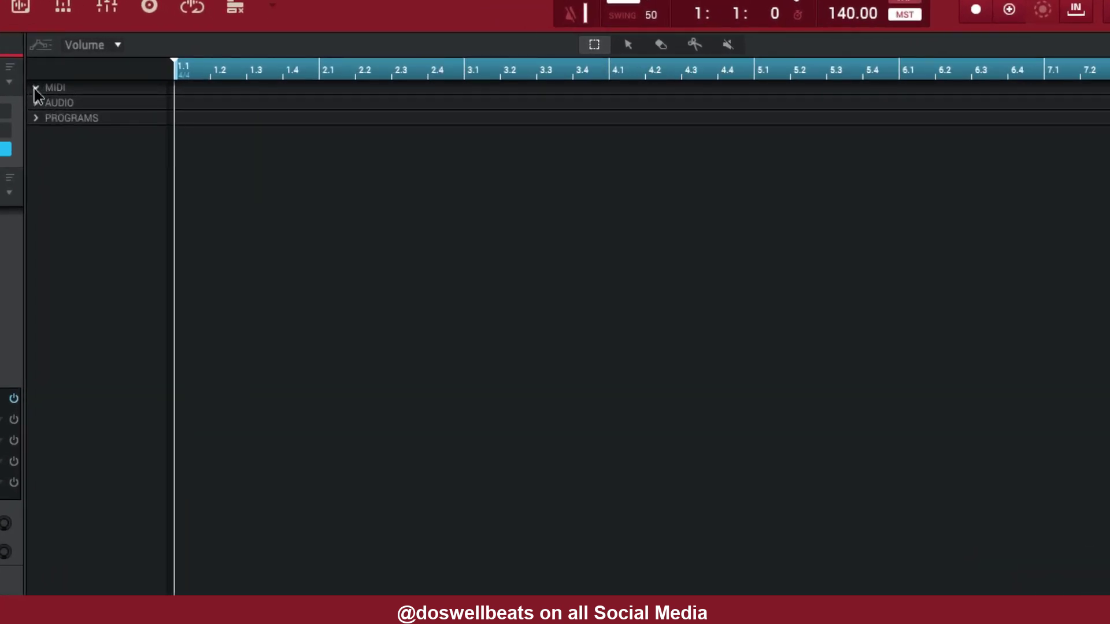
left_click(34, 88)
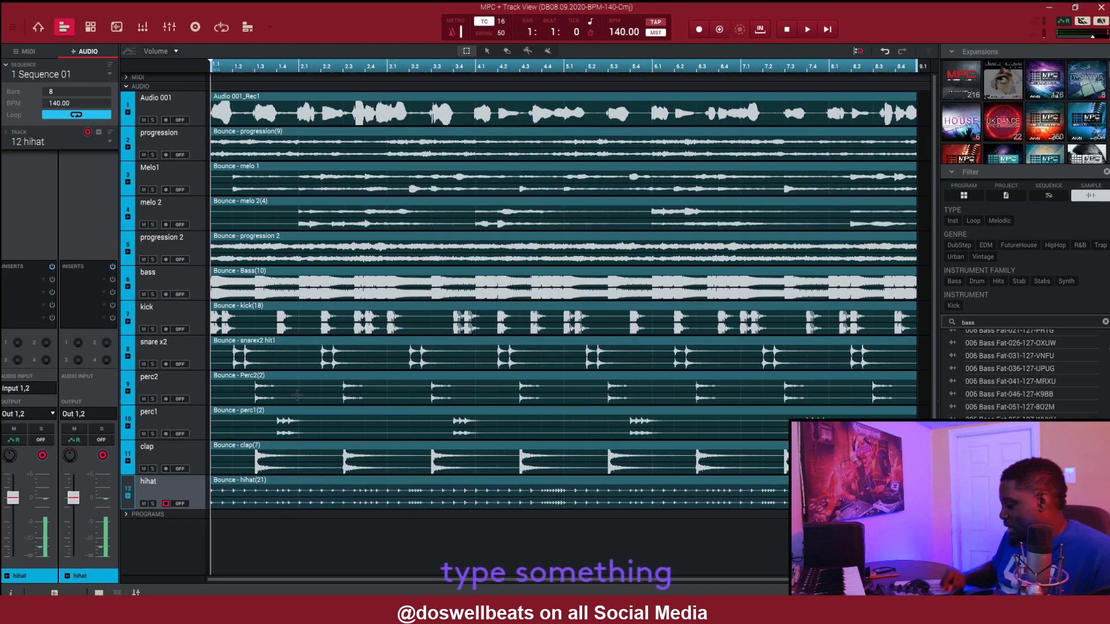
Play the Track View arrangement from the start and stop it in bar 6.
key("space")
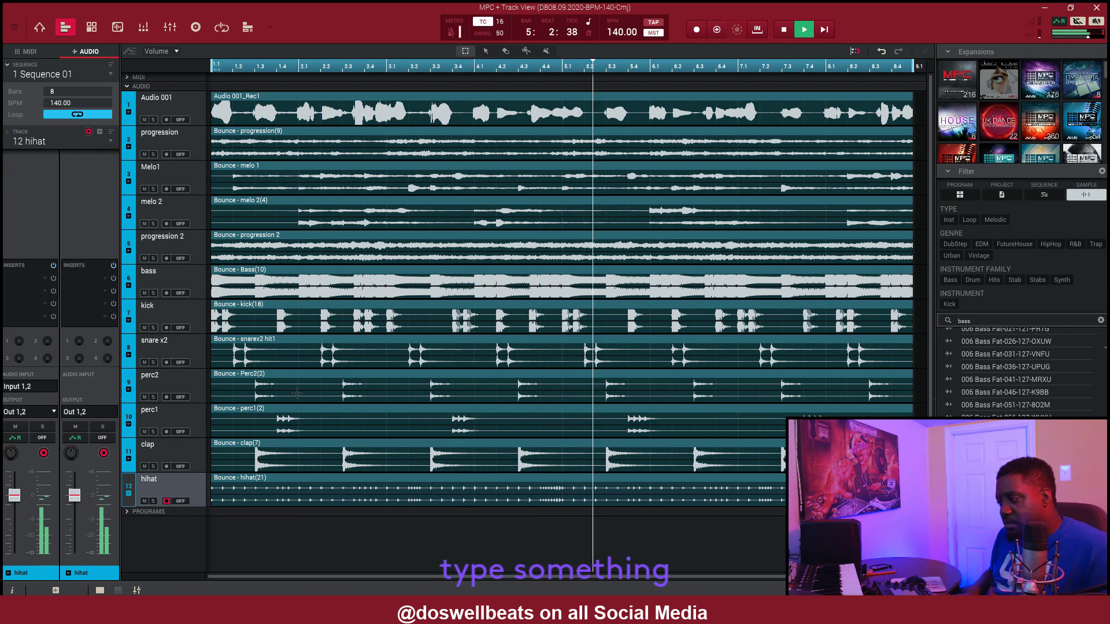
key("space")
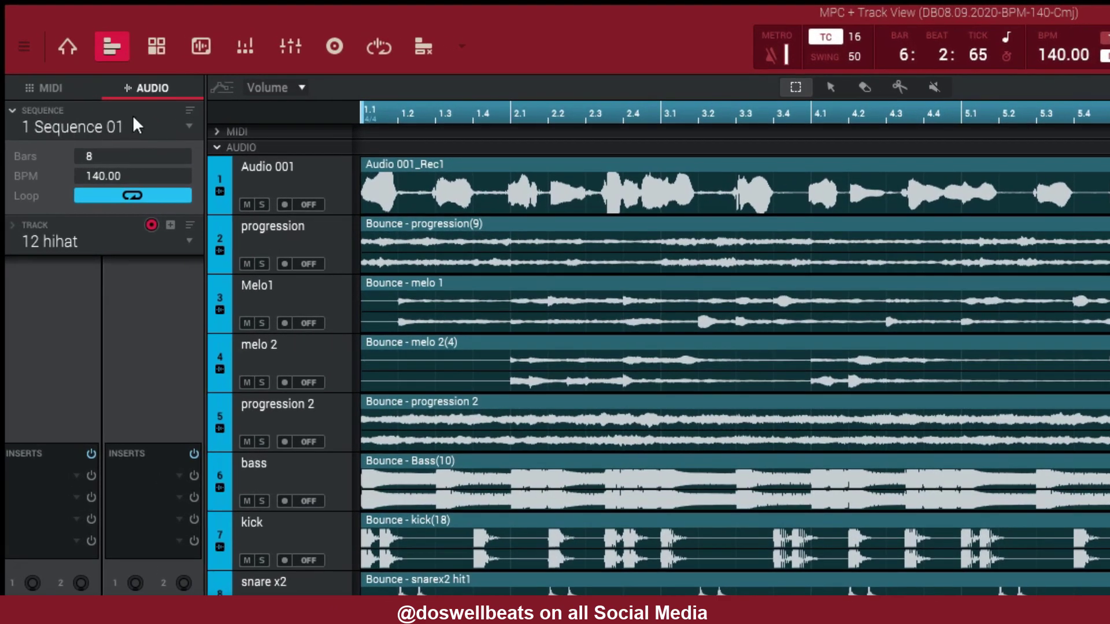
Double Sequence 01's length twice, to 16 and then 32 bars.
right_click(75, 125)
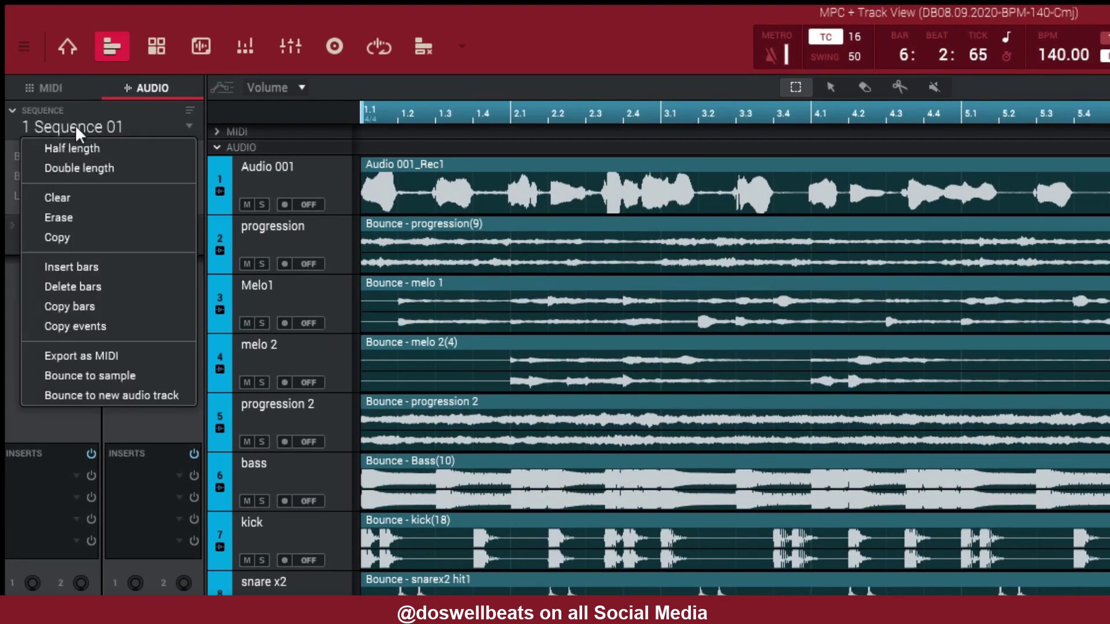
left_click(89, 168)
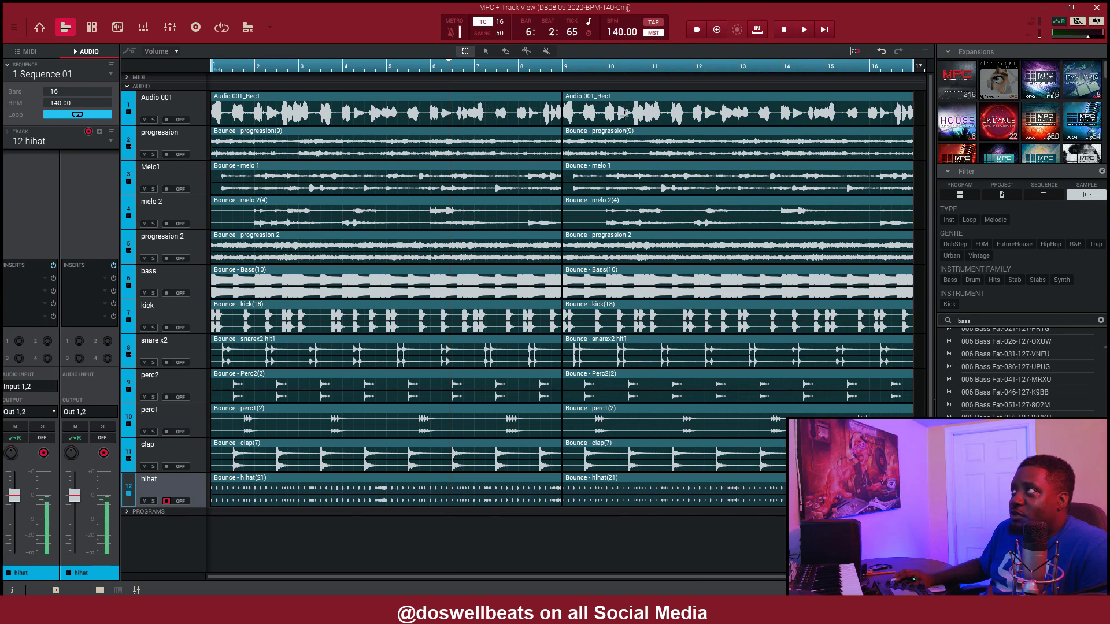
left_click(611, 96)
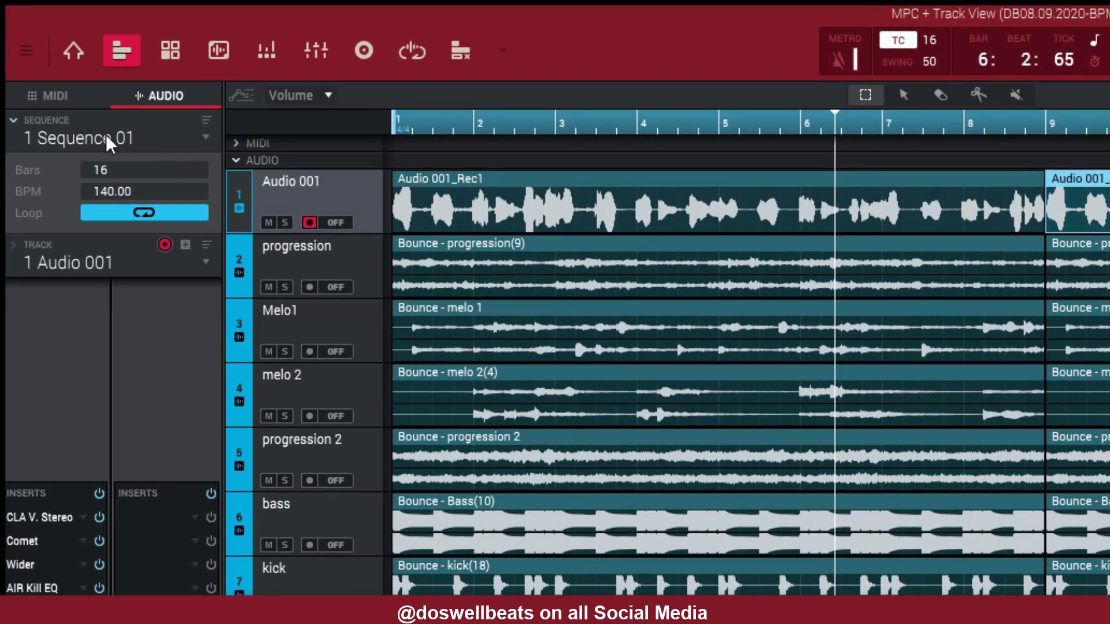
left_click(106, 134)
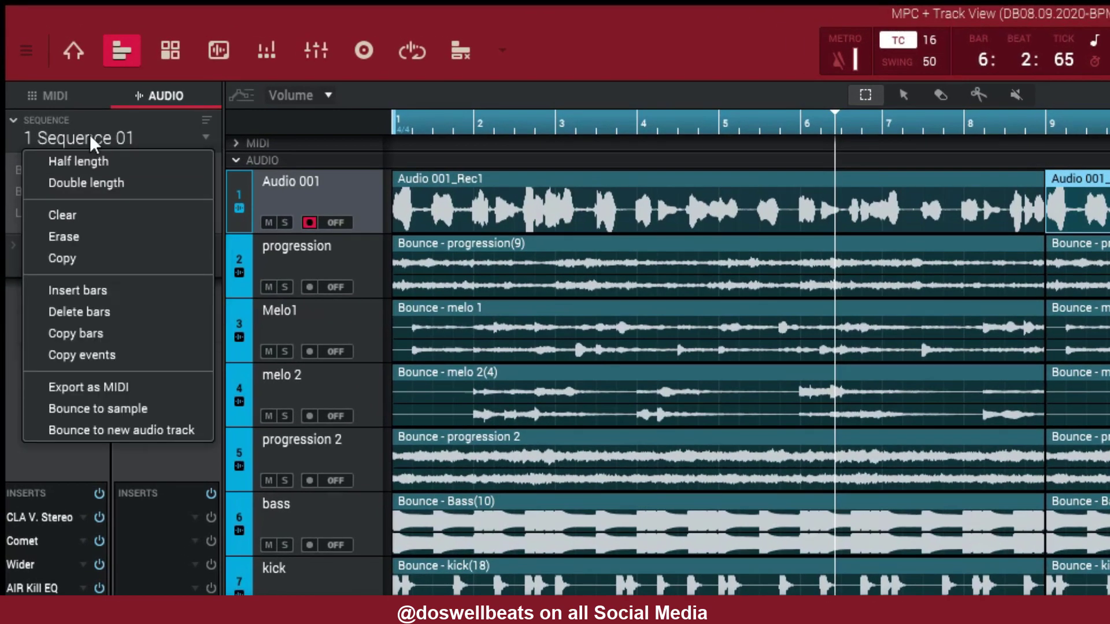
left_click(86, 181)
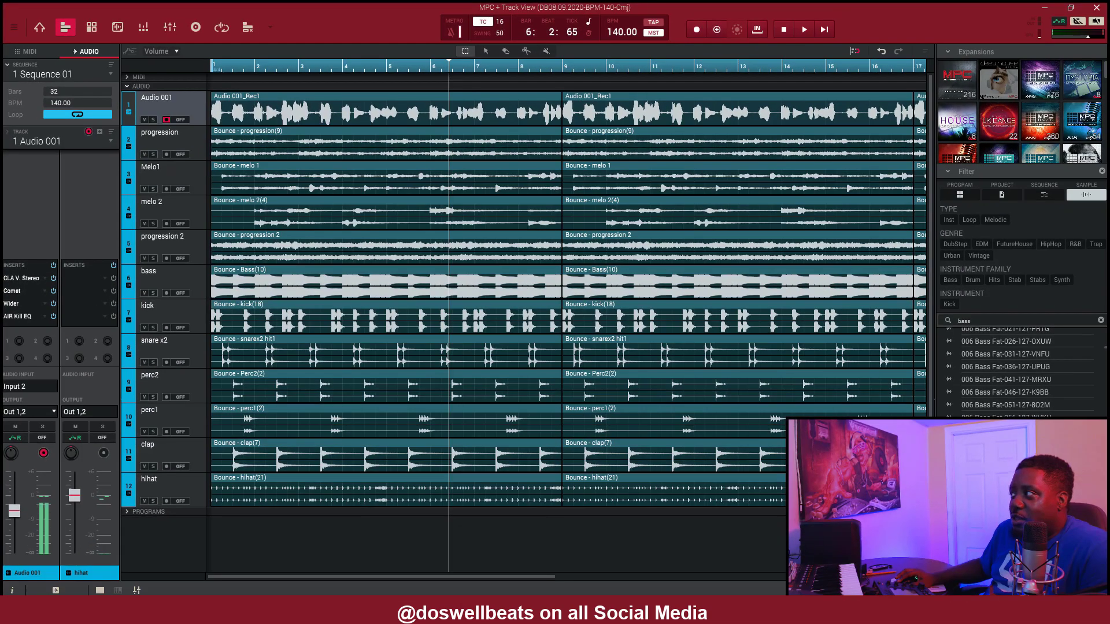
Undo a stray clip move, double to 64 bars, then set the length to 128 bars.
left_click(475, 96)
mouse_move(469, 100)
left_mouse_down()
mouse_move(382, 169)
mouse_move(460, 99)
mouse_move(476, 109)
left_mouse_up()
key("ctrl+z")
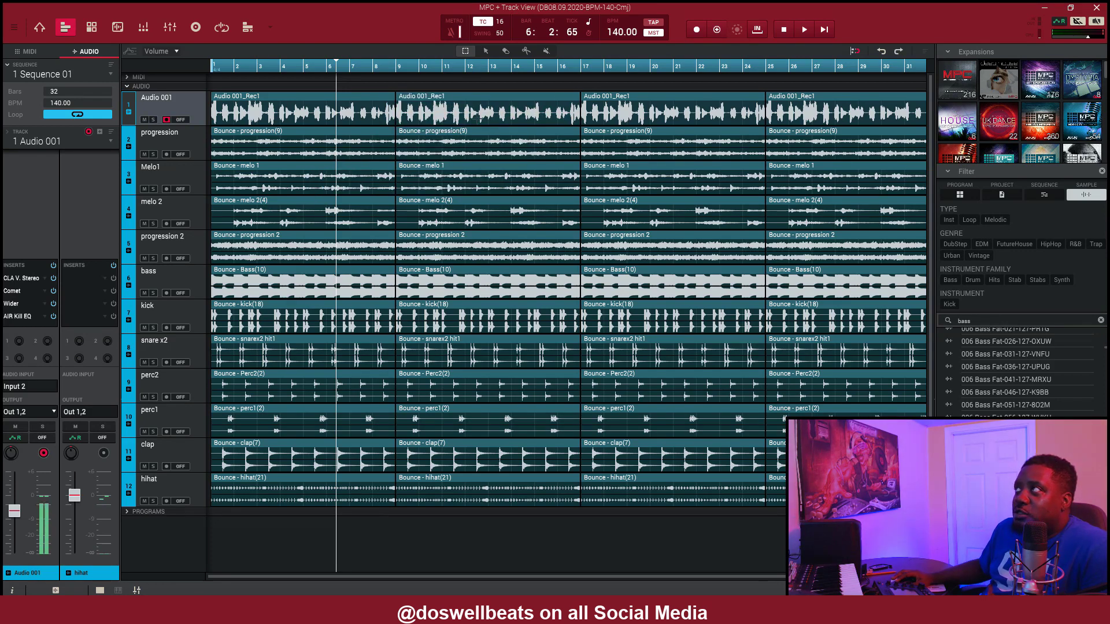
left_click(49, 75)
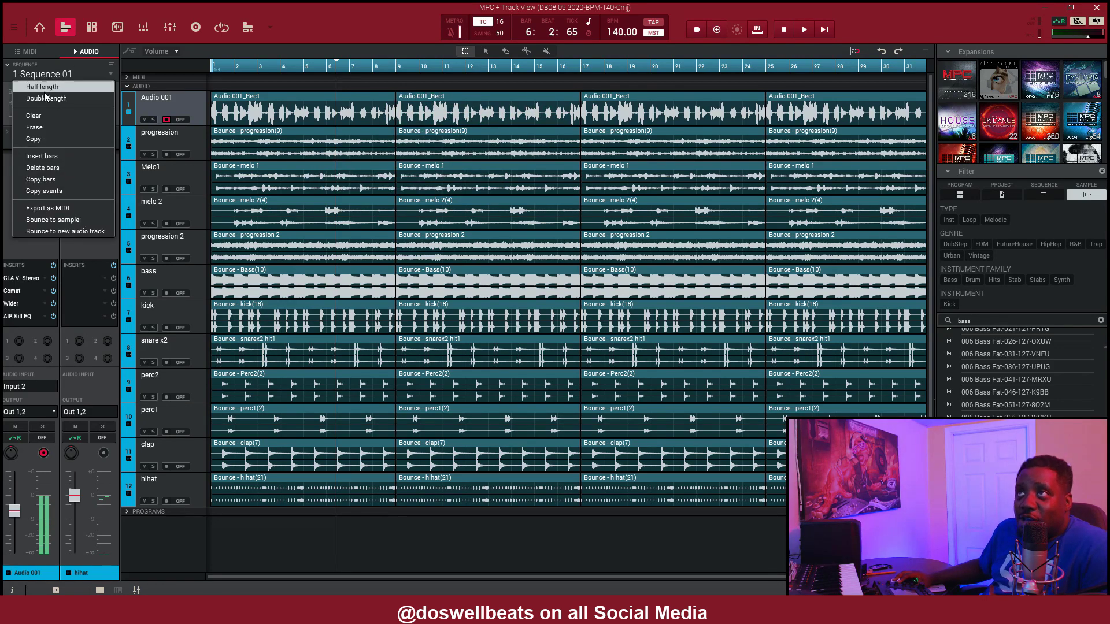
left_click(44, 99)
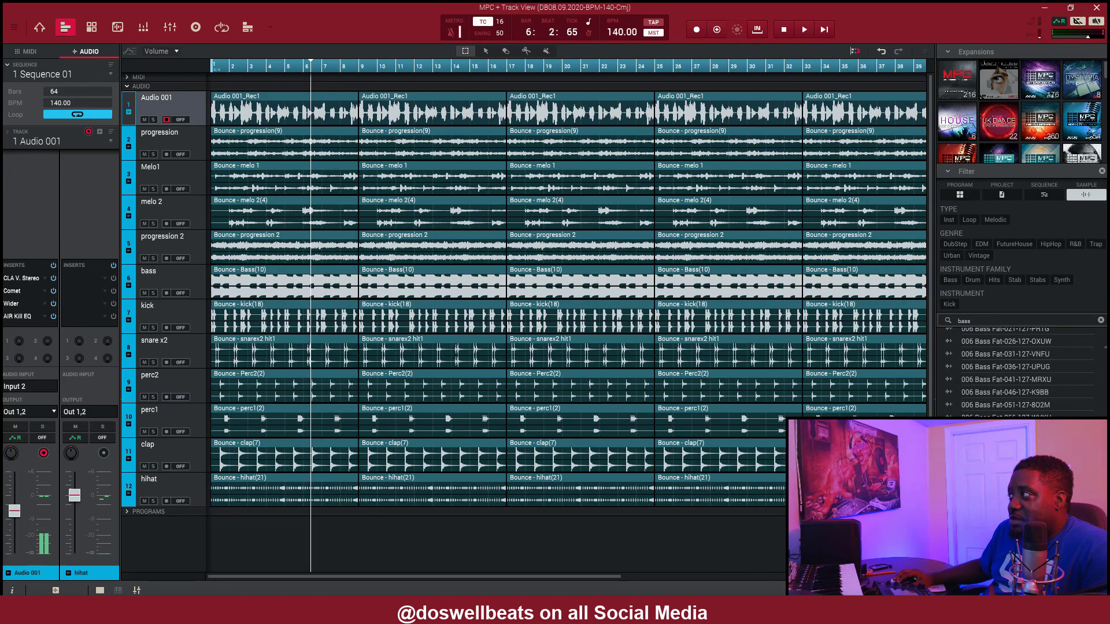
scroll(417, 557, "right", 5)
scroll(460, 560, "right", 1)
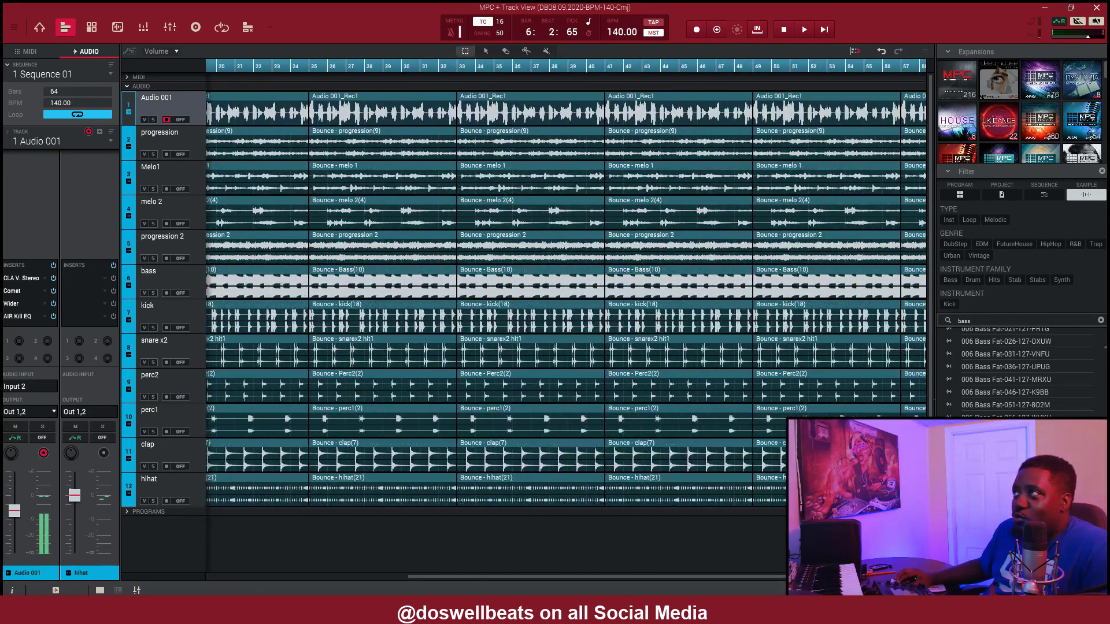
scroll(460, 560, "left", 6)
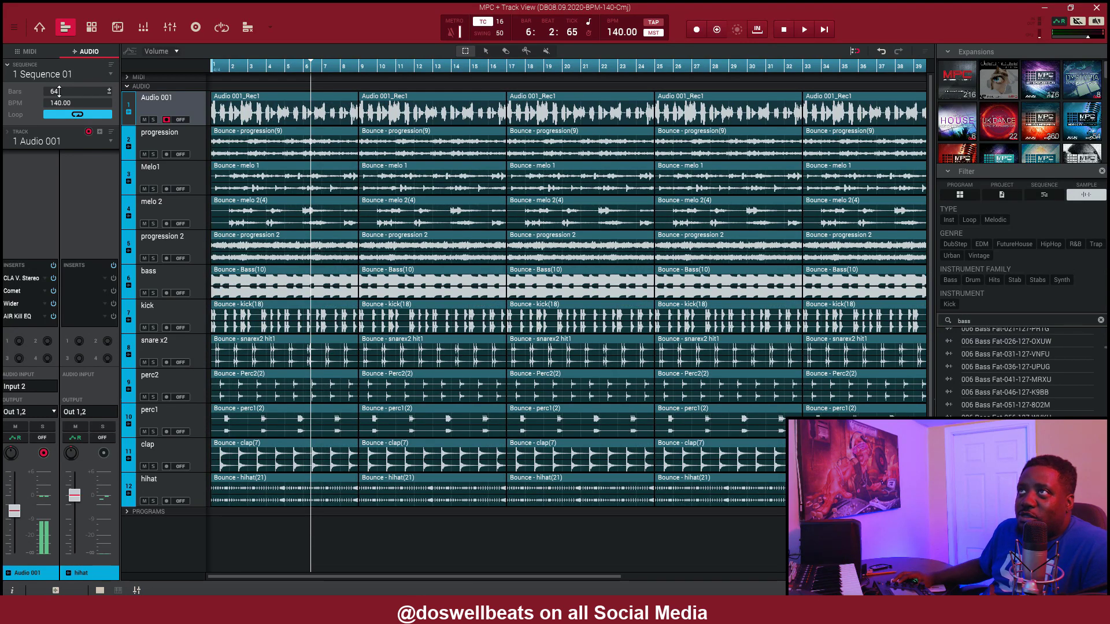
left_click(56, 88)
left_click(47, 95)
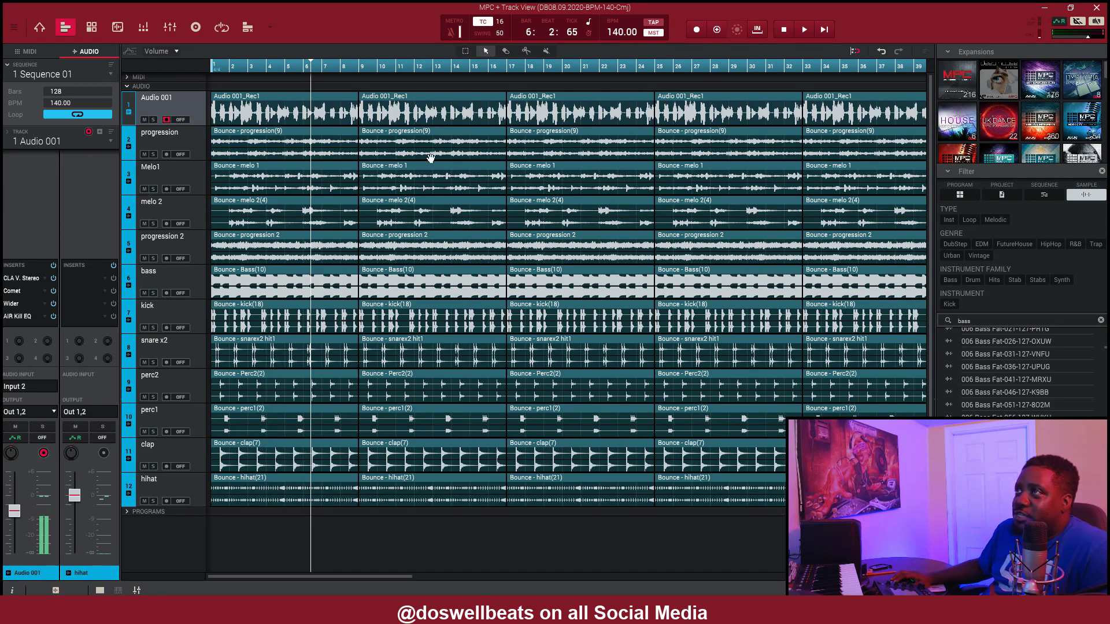
Delete the first clips on tracks 3–12 for an intro, then play back to bar 13.
left_click_drag(291, 522, 301, 168)
key("Delete")
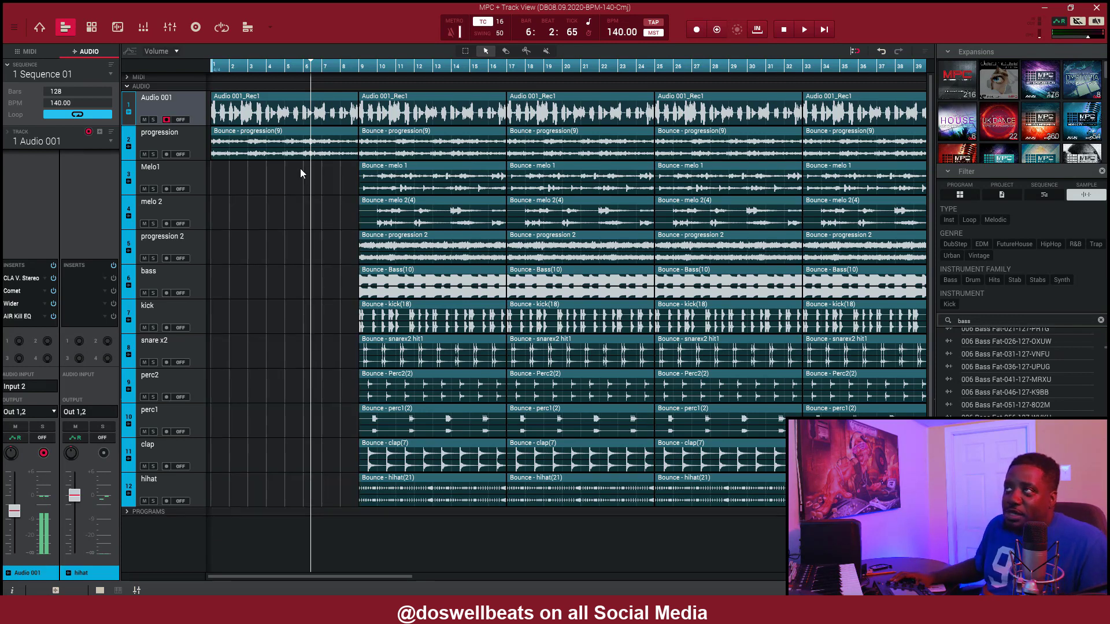
key("space")
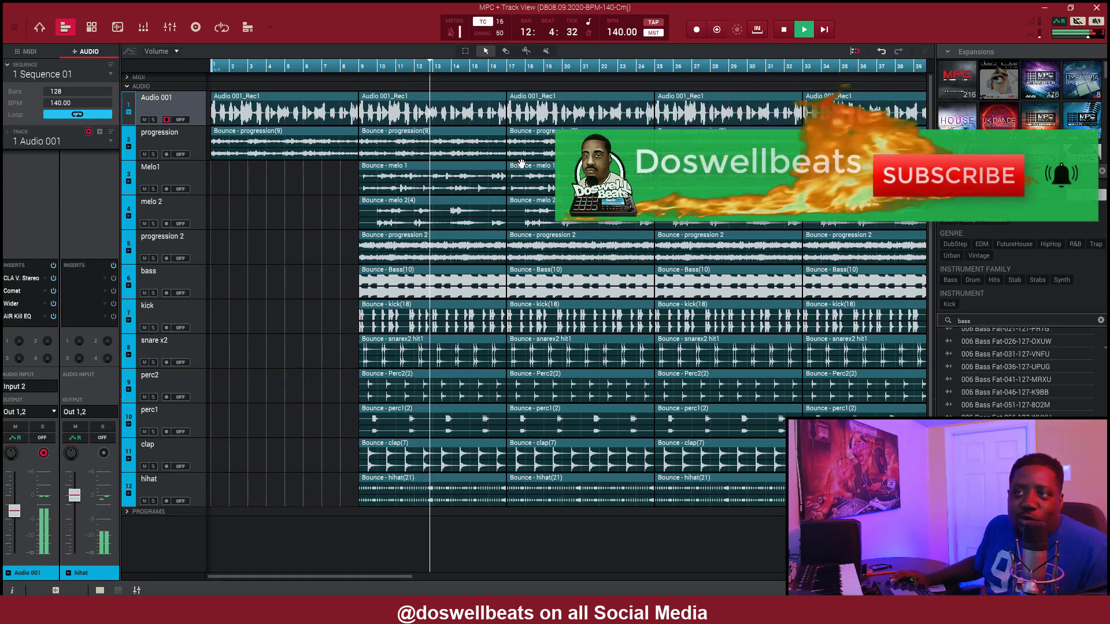
key("space")
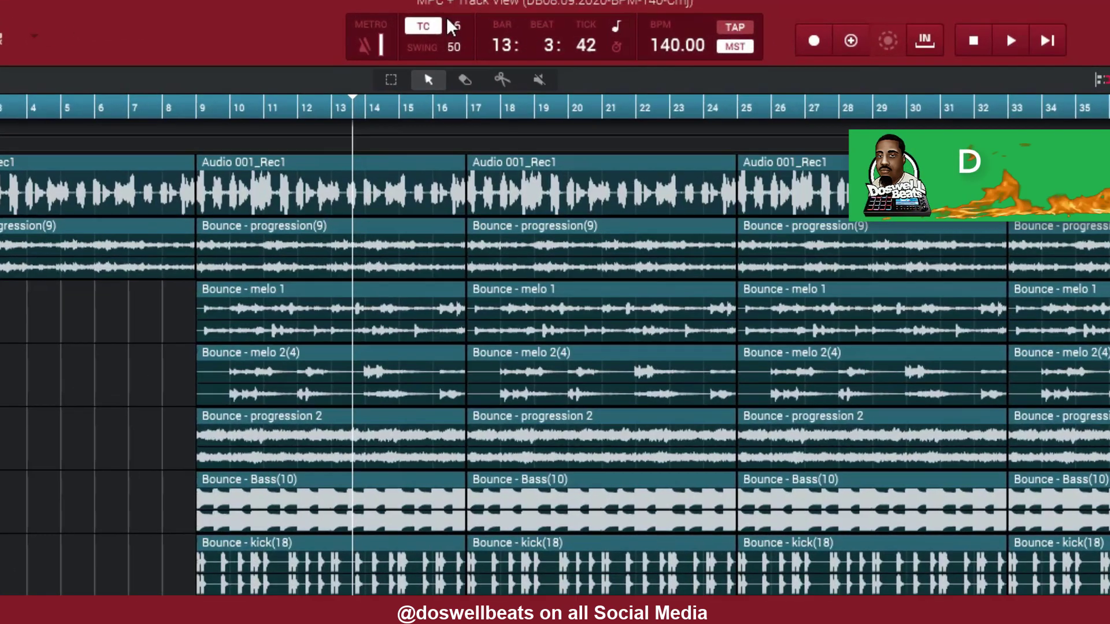
With the grid set to Bar, start Audio 001 and bass at bar 21, progression at 20.
left_click(499, 22)
left_click(476, 54)
left_click_drag(477, 219, 568, 220)
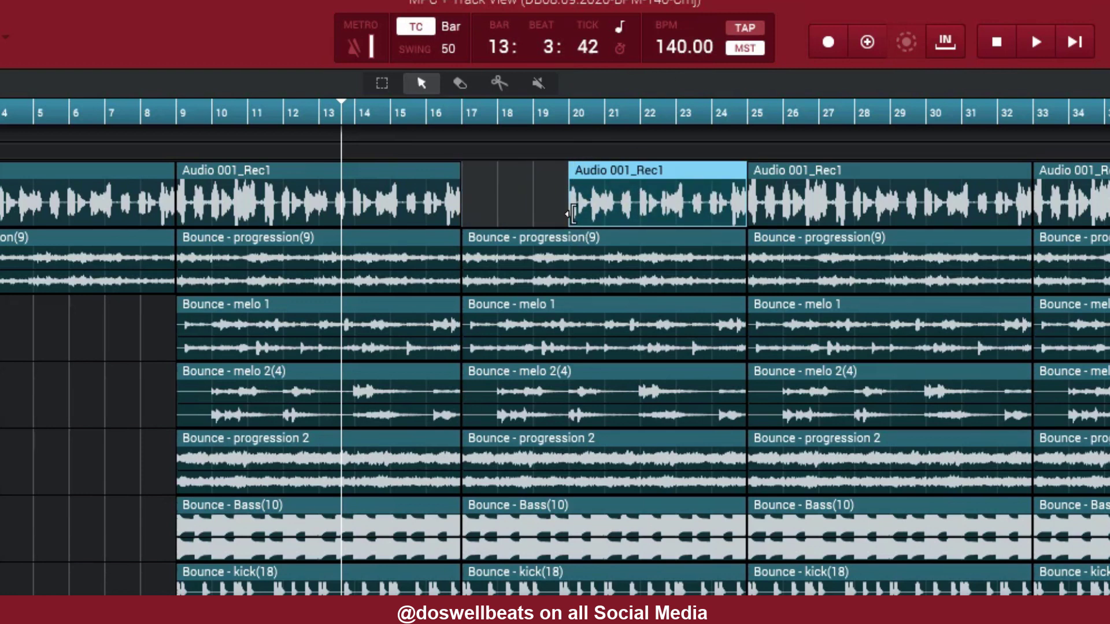
left_click_drag(589, 213, 598, 214)
left_click_drag(478, 285, 542, 284)
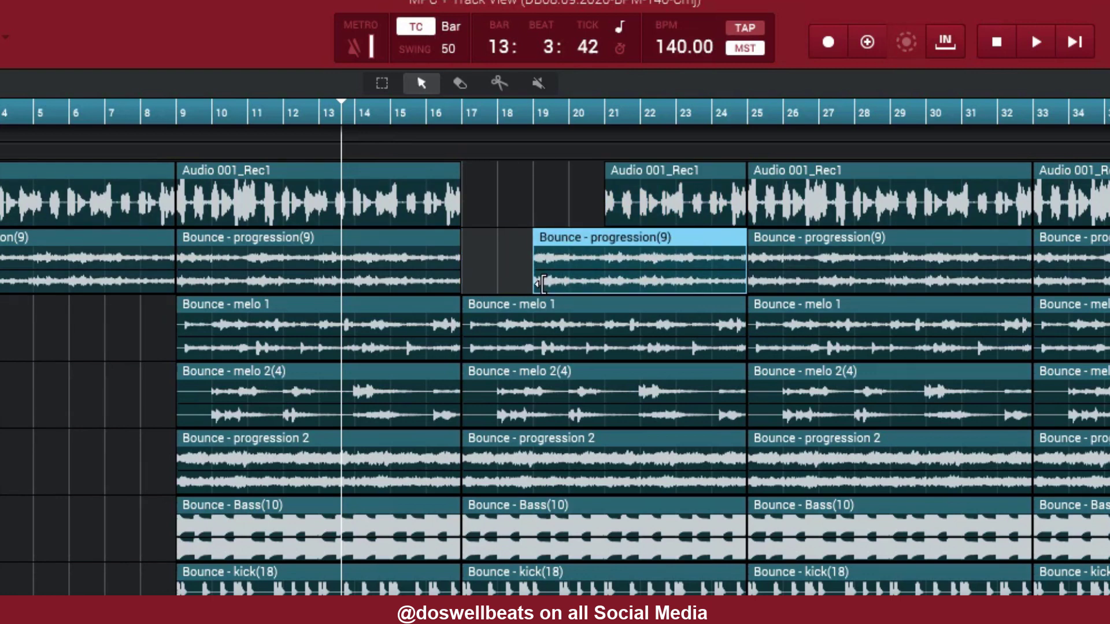
left_click_drag(480, 554, 621, 536)
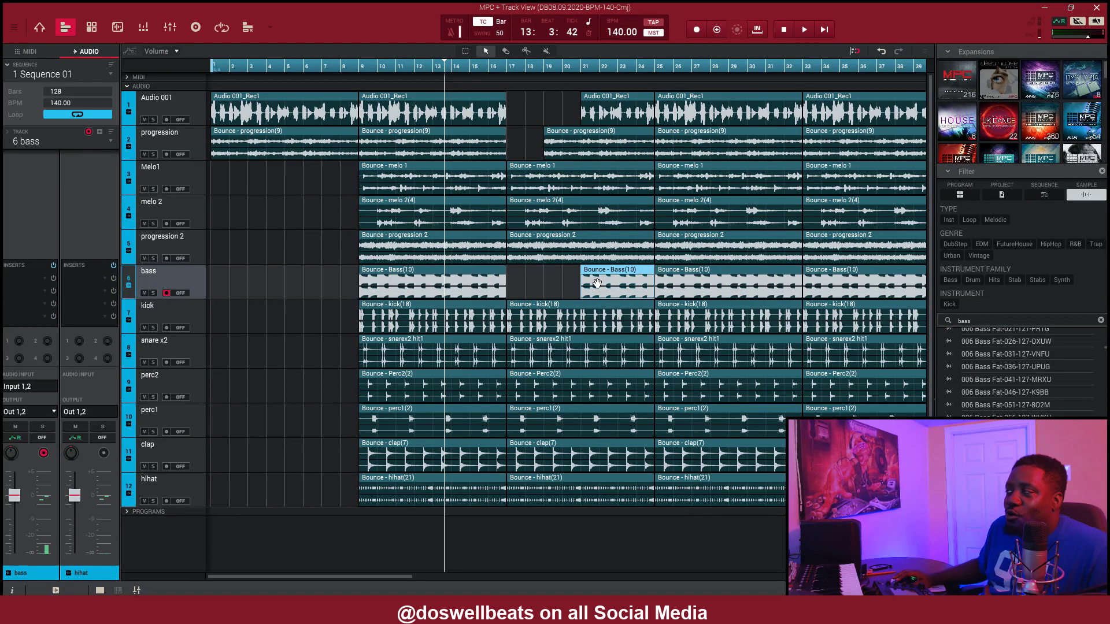
Trim the second melo 1 and melo 2 clips and the second snare and perc1 starts.
left_click_drag(651, 187, 585, 185)
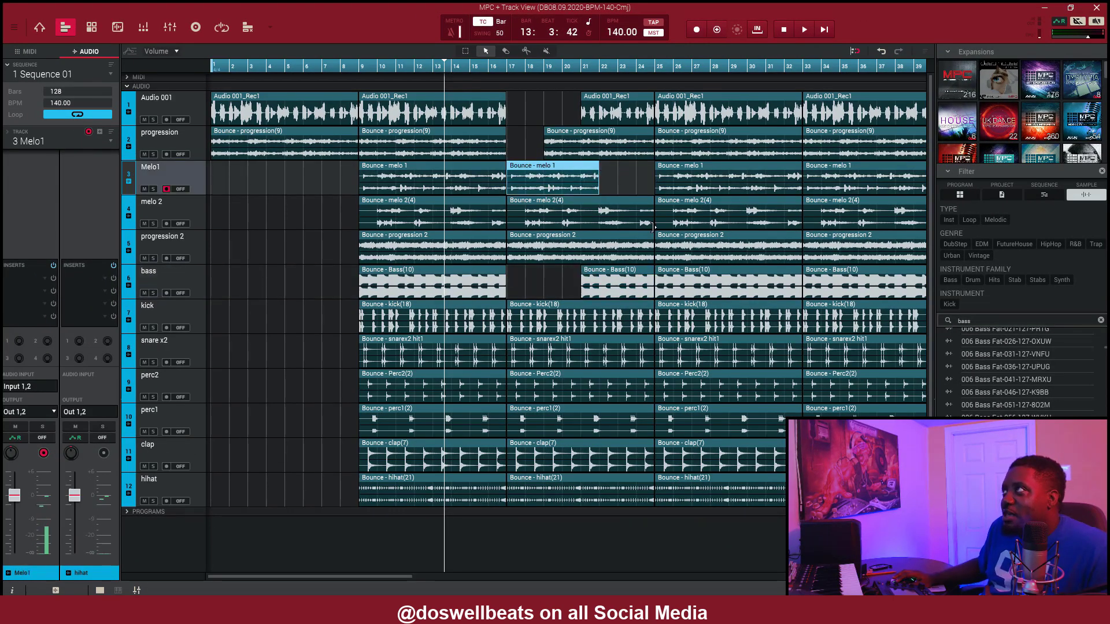
left_click_drag(649, 224, 607, 226)
left_click_drag(512, 224, 560, 225)
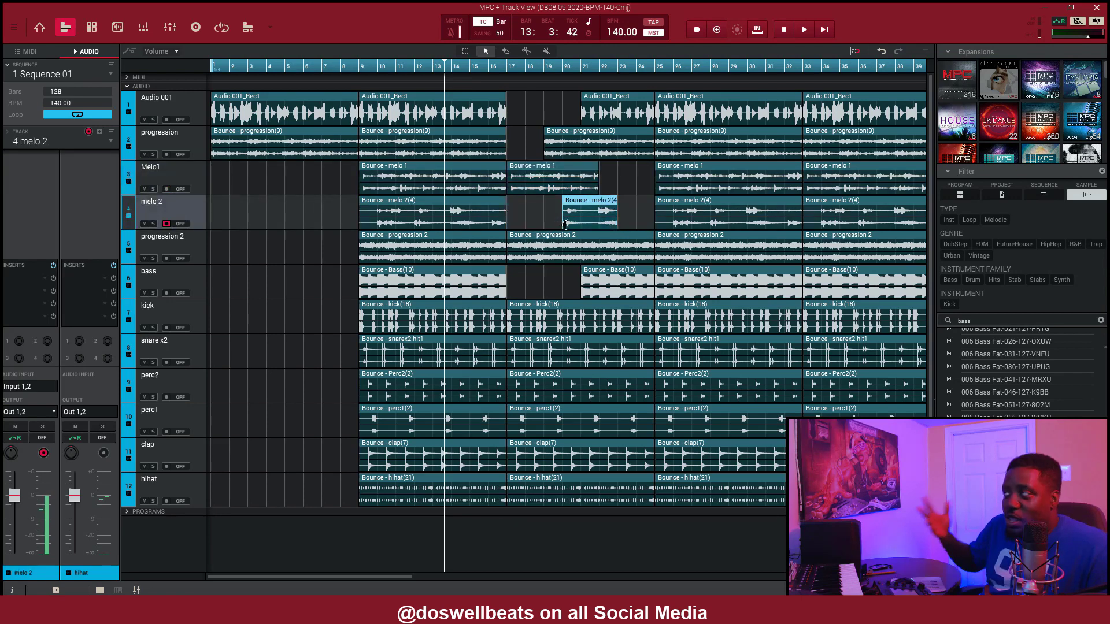
left_click_drag(521, 363, 544, 364)
left_click_drag(509, 435, 522, 439)
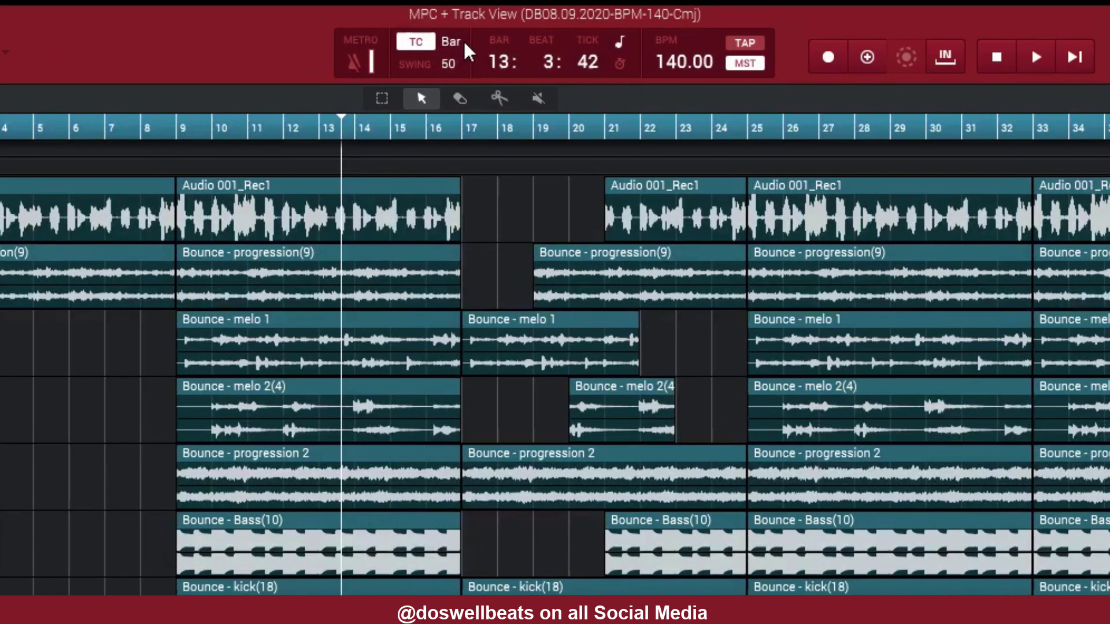
Set the grid to quarter notes, start the second clap clip later, and play the break.
left_click(480, 33)
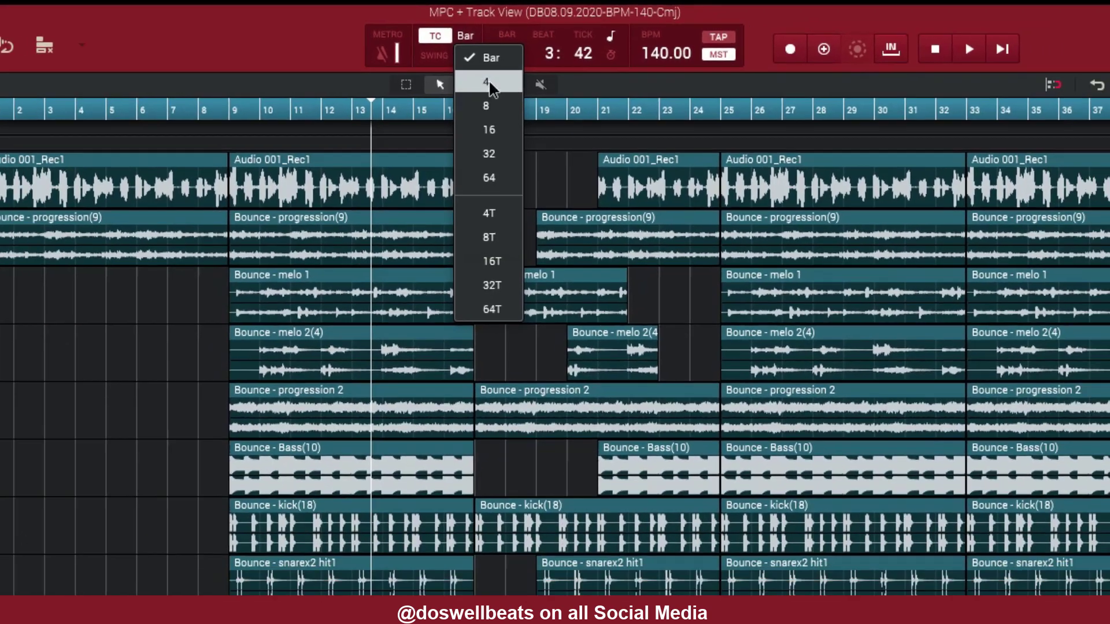
left_click(475, 95)
left_click_drag(516, 513, 574, 544)
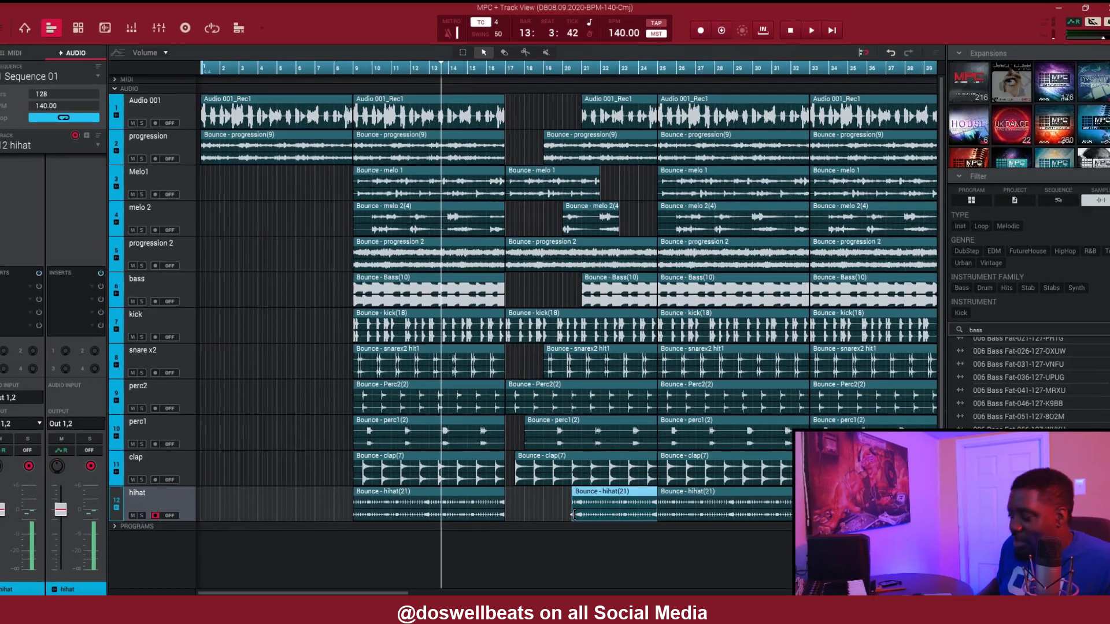
key("space")
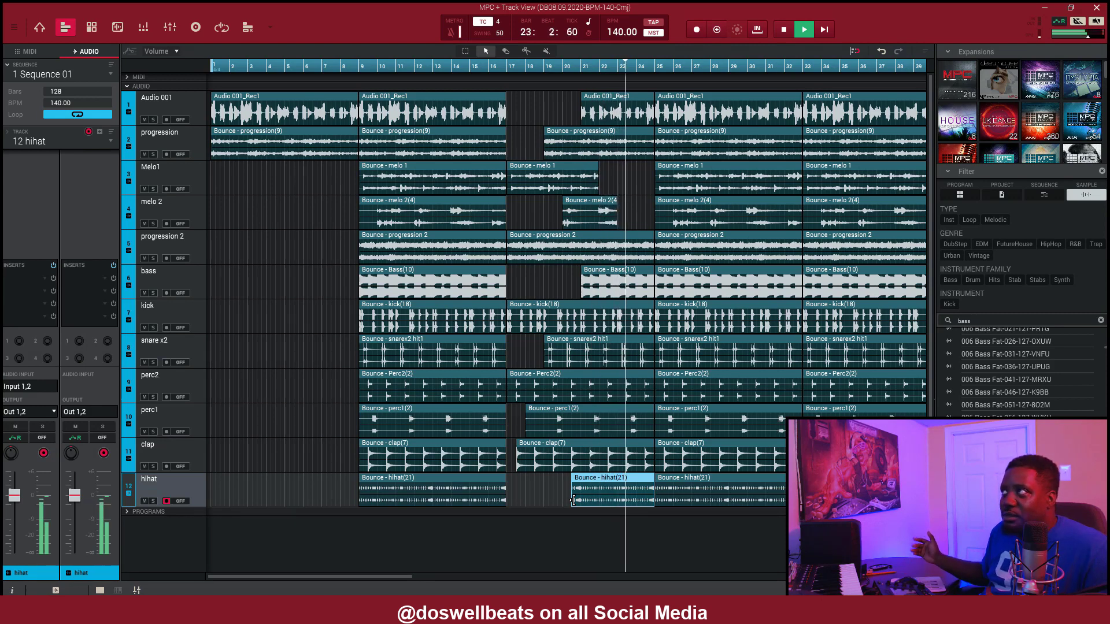
Delete the Audio 001, progression, melo 1, melo 2 and bass clips at bars 25–32.
left_click(740, 113)
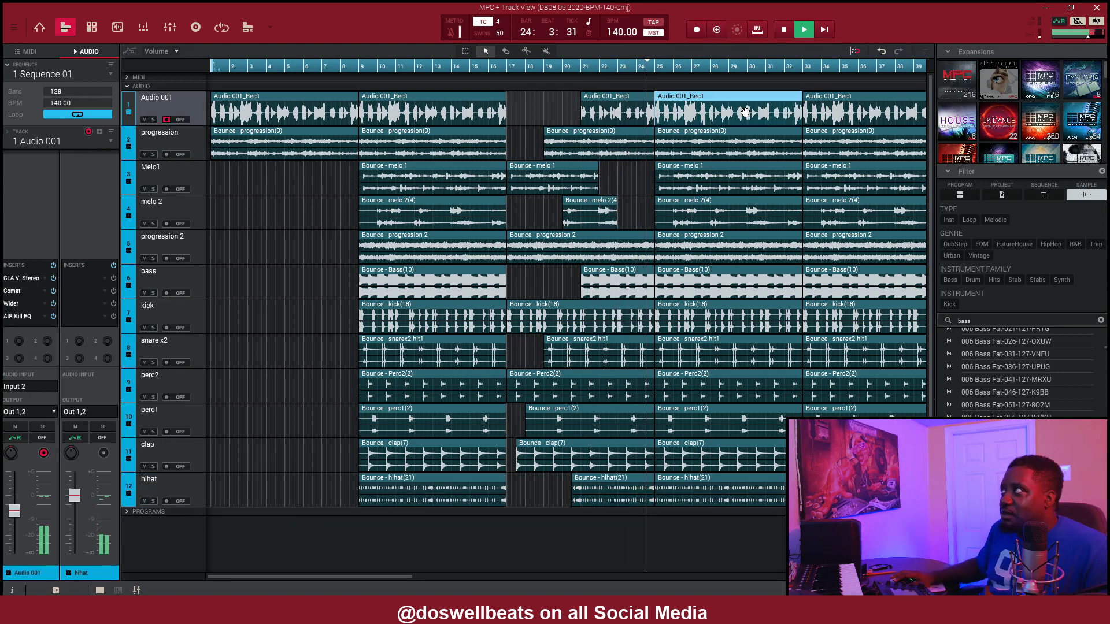
key("Delete")
left_click(735, 142)
key("Delete")
left_click(732, 169)
key("Delete")
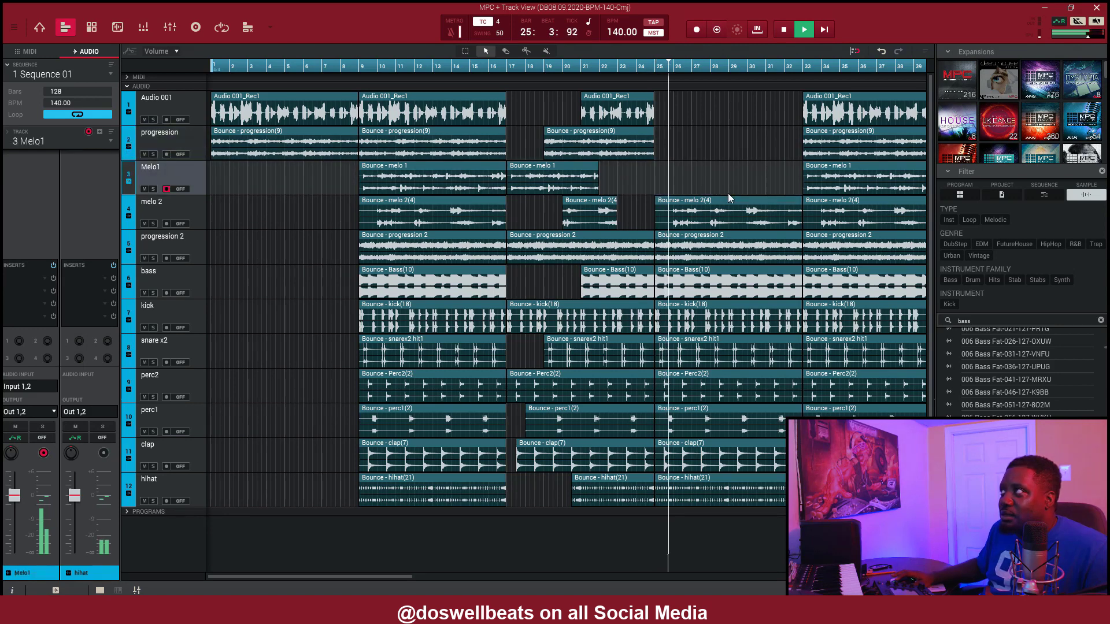
left_click(728, 203)
key("Delete")
left_click(696, 289)
key("Delete")
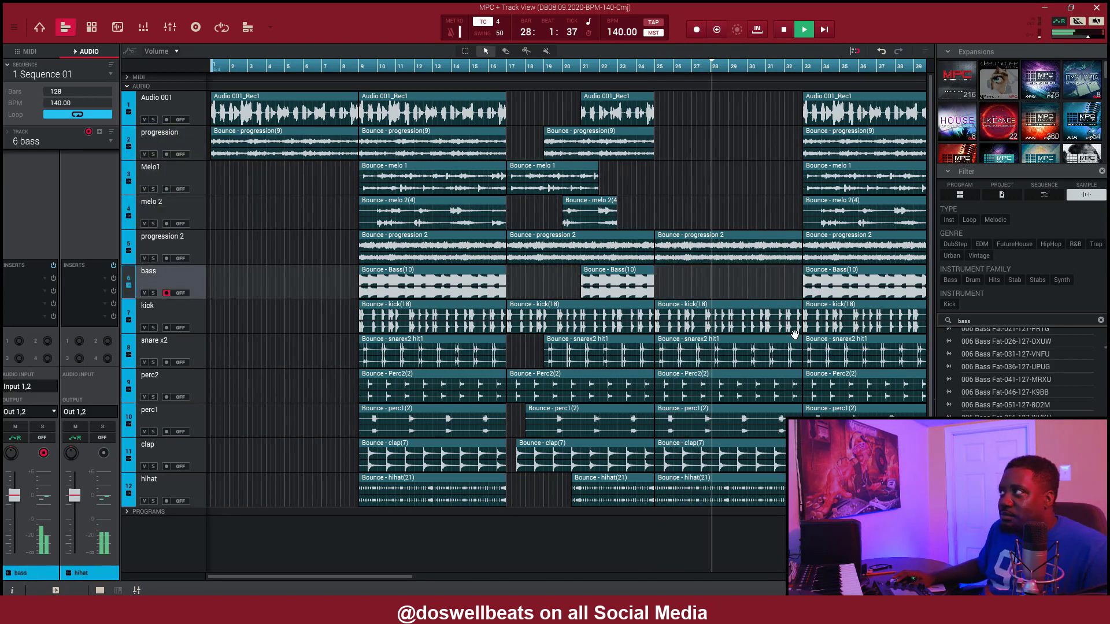
Shorten progression 2, delete kick at bars 25–32 plus kick and snare at bar 33, then stop.
left_click(781, 259)
left_click_drag(782, 259, 746, 258)
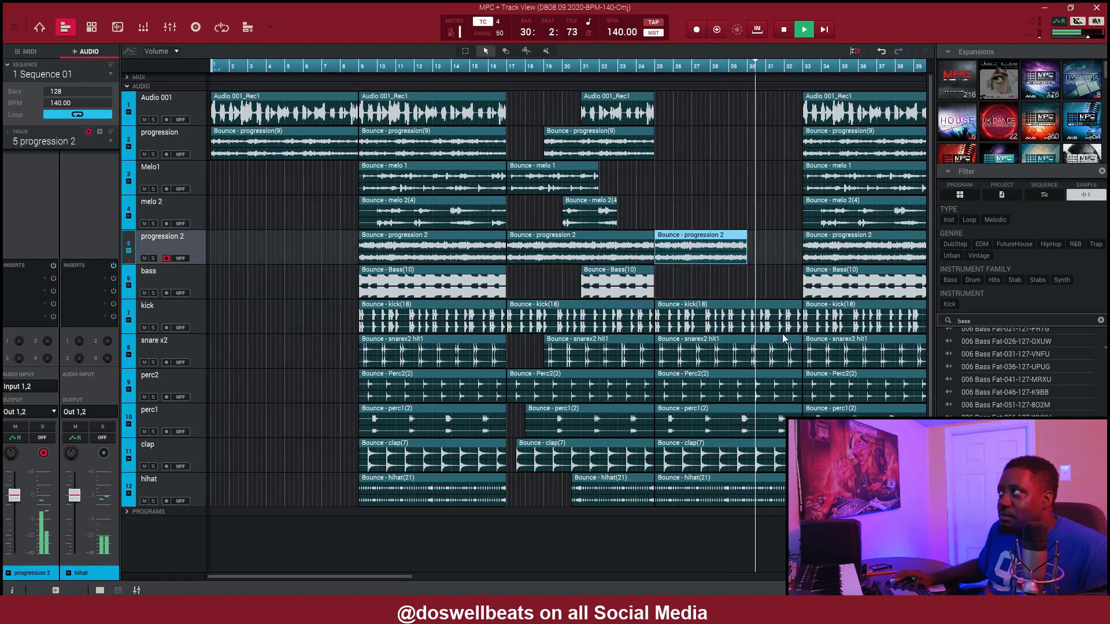
left_click(798, 327)
key("Delete")
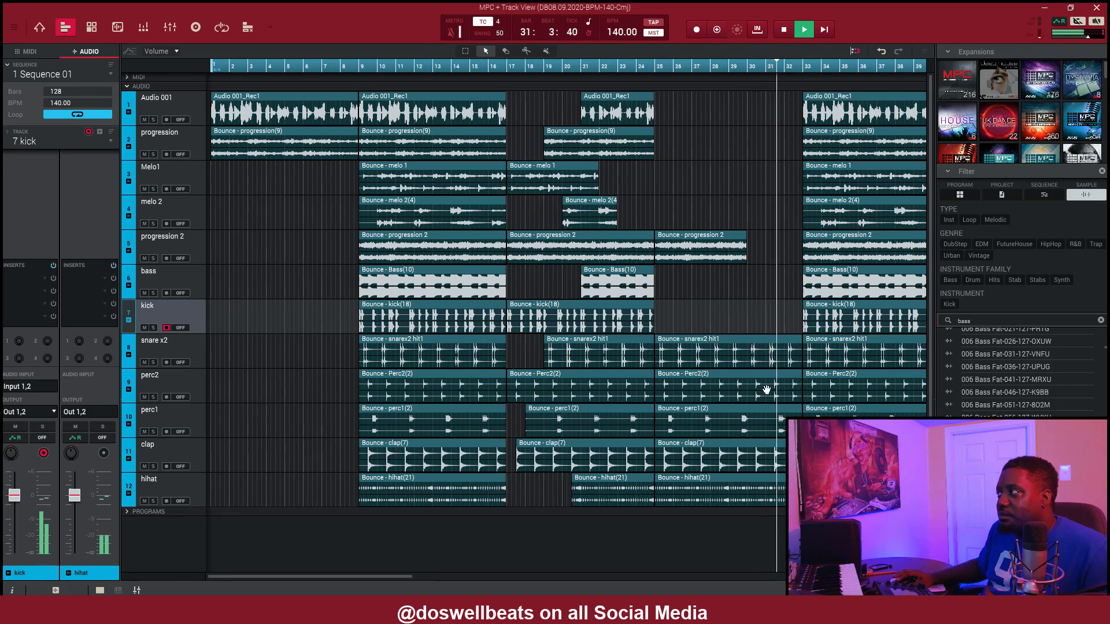
left_click(821, 319)
key("Delete")
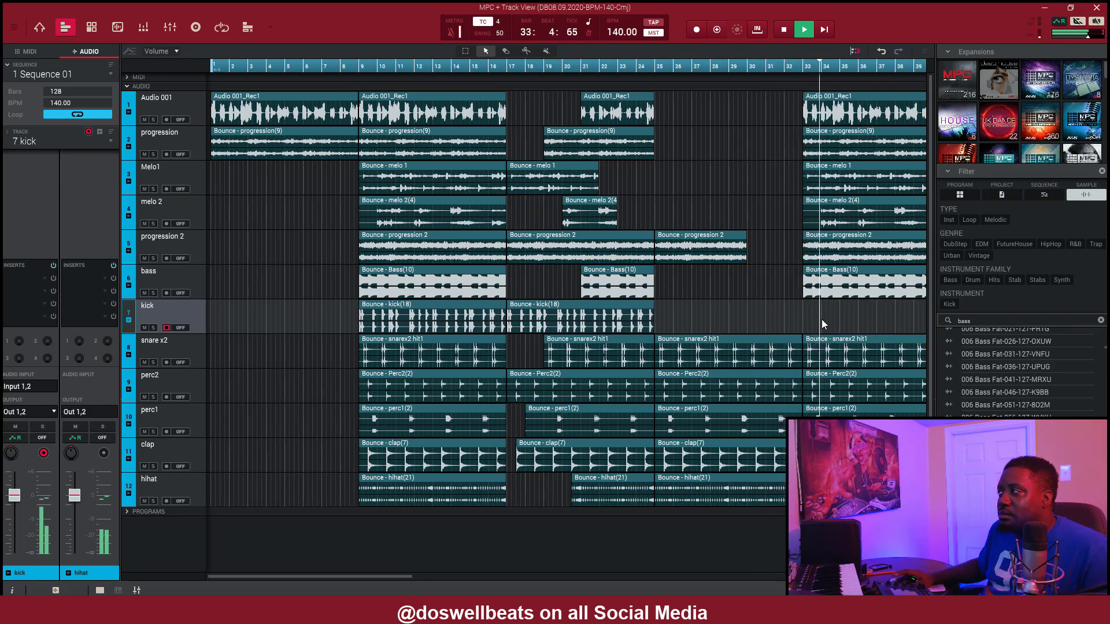
left_click(831, 352)
key("Delete")
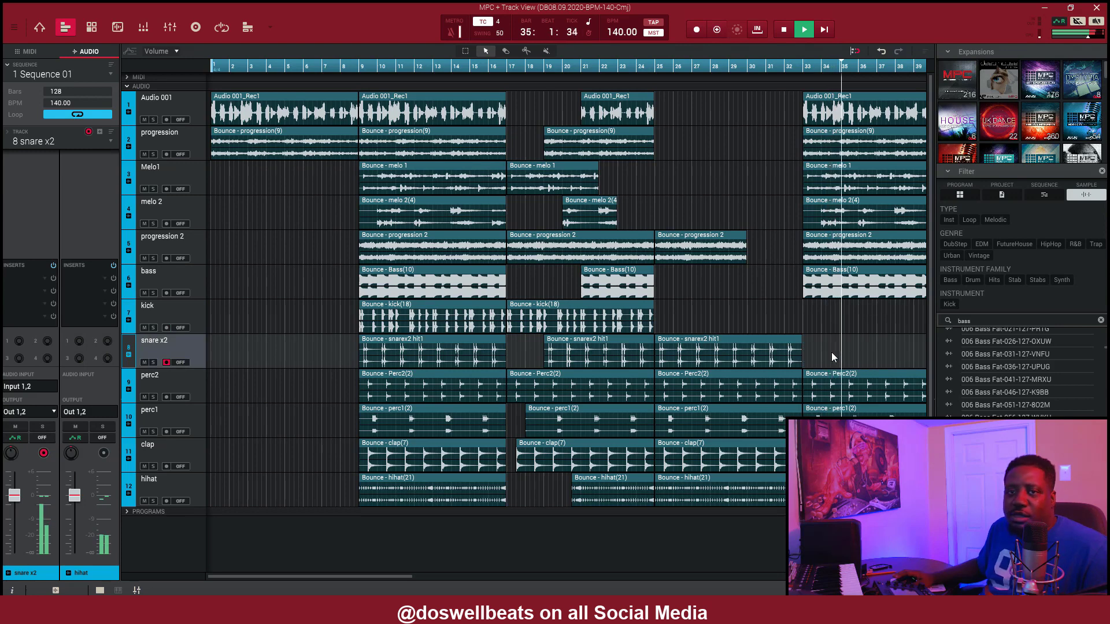
key("space")
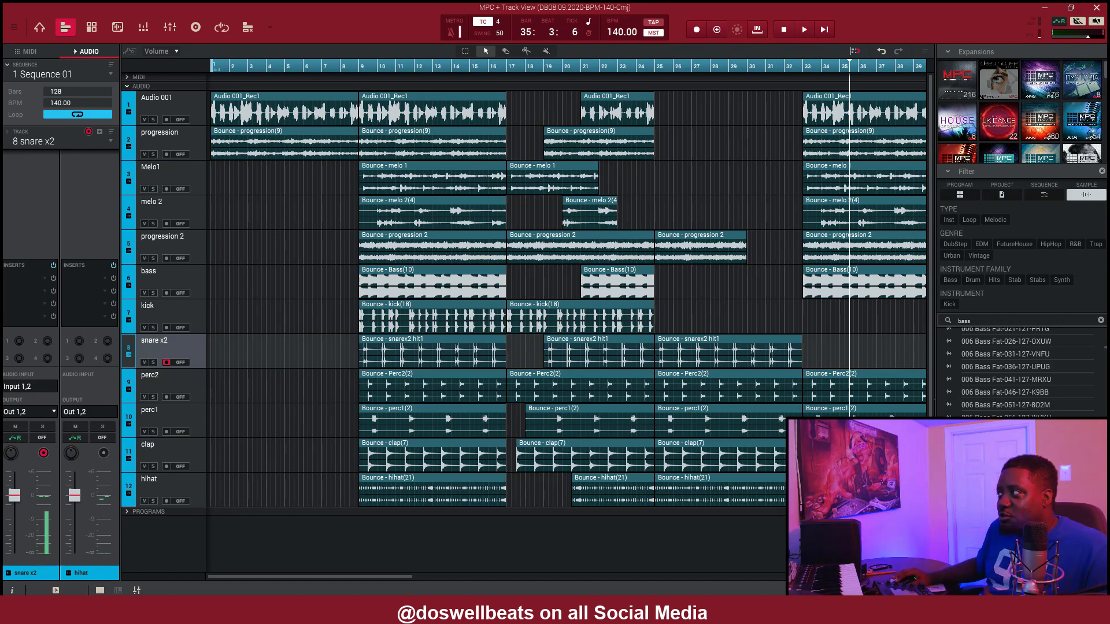
key("ctrl+plus")
key("ctrl+minus")
Scroll back to bar 1 and undo twice to restore the deleted and trimmed clips.
left_click_drag(386, 576, 250, 574)
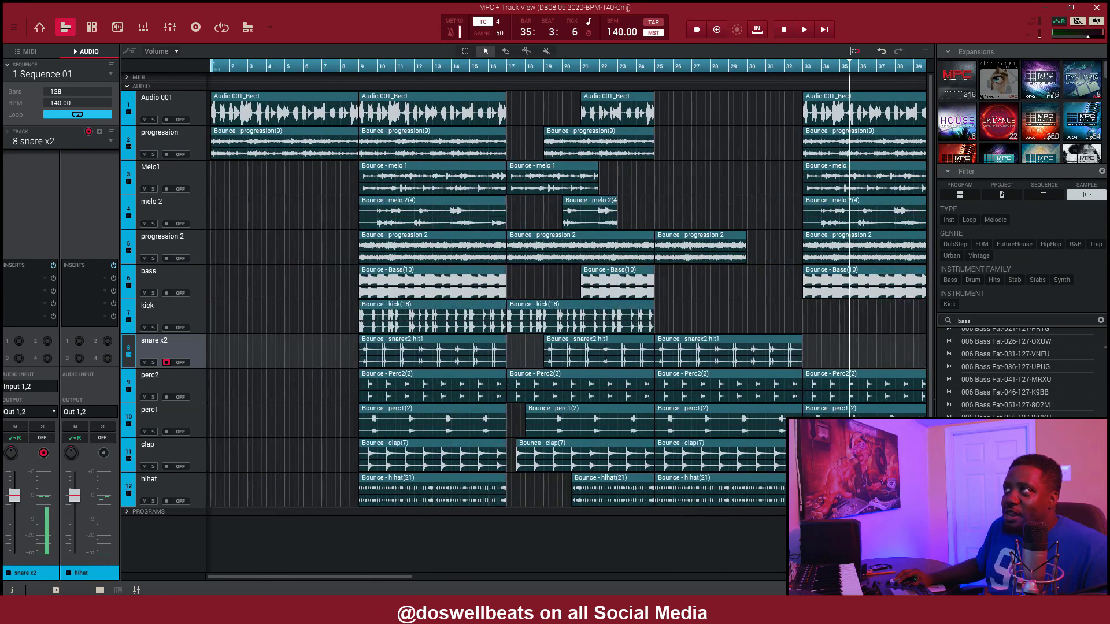
key("ctrl+z")
key("ctrl+z")
key("ctrl+z")
key("ctrl+z")
key("ctrl+z")
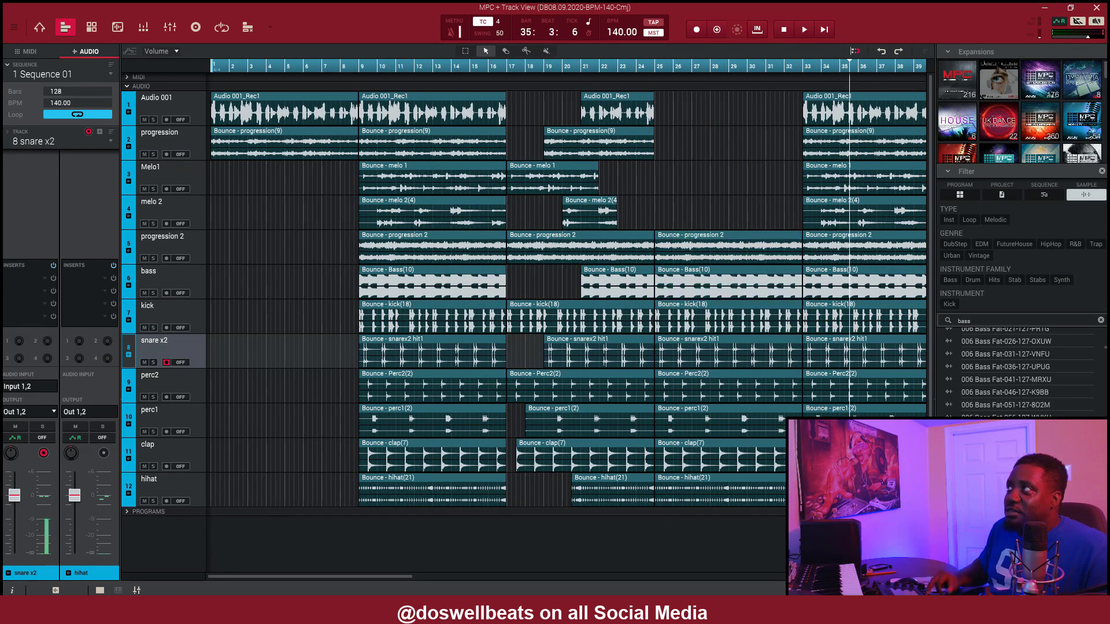
key("ctrl+z")
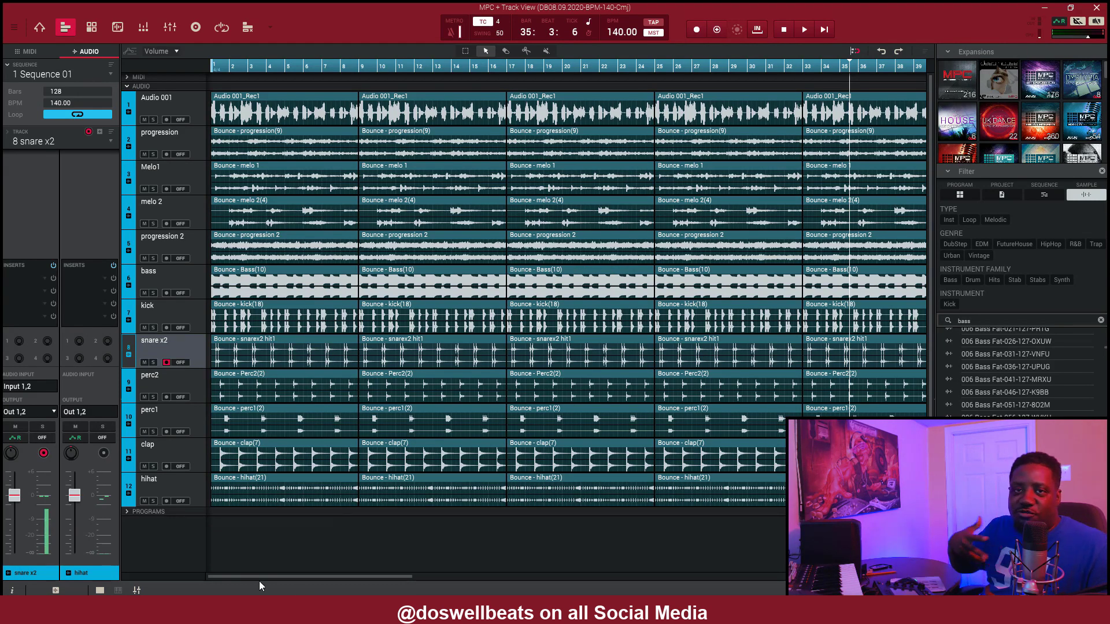